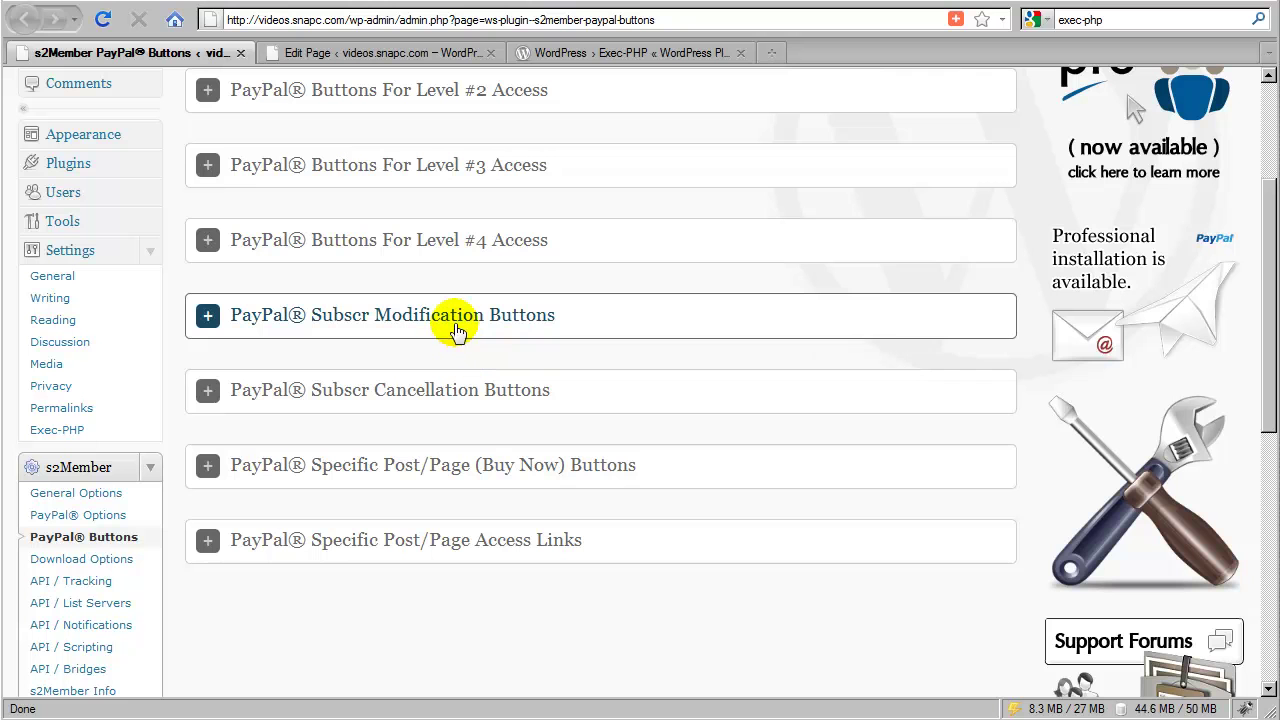
Expand the PayPal Subscr Modification Buttons panel and scroll down to its button code form.
left_click(500, 331)
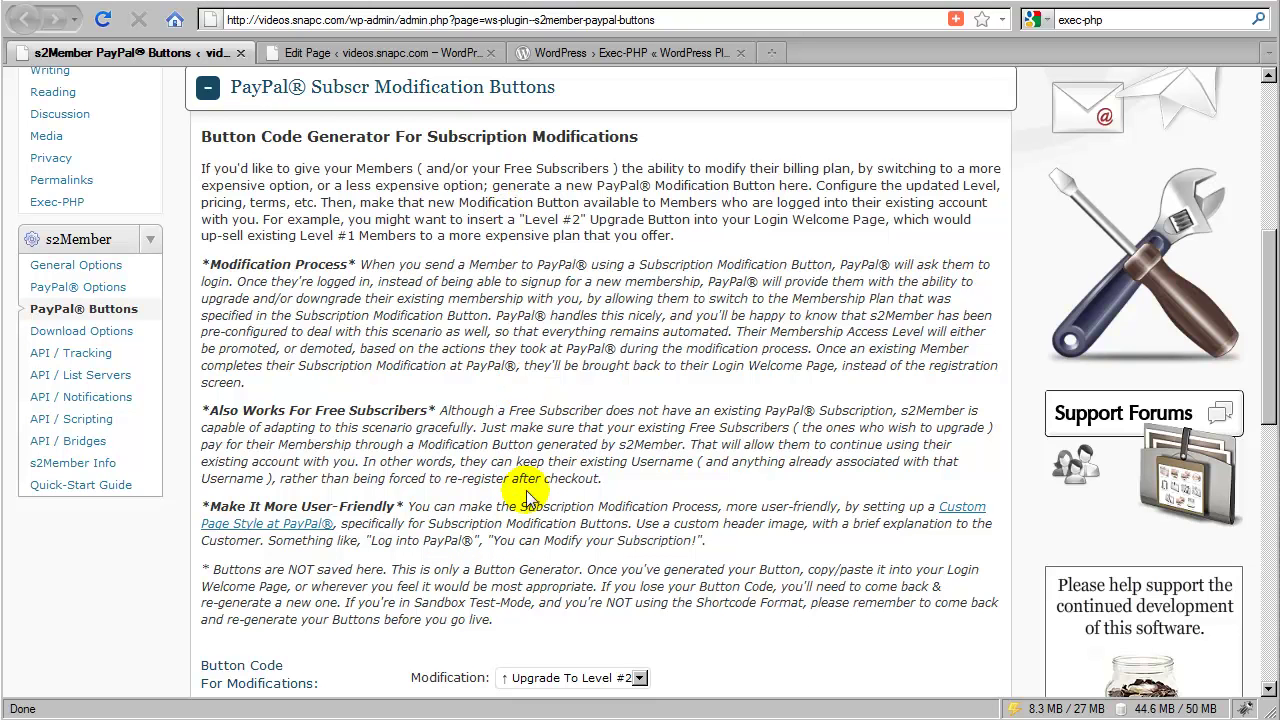
scroll(525, 410, "down", 8)
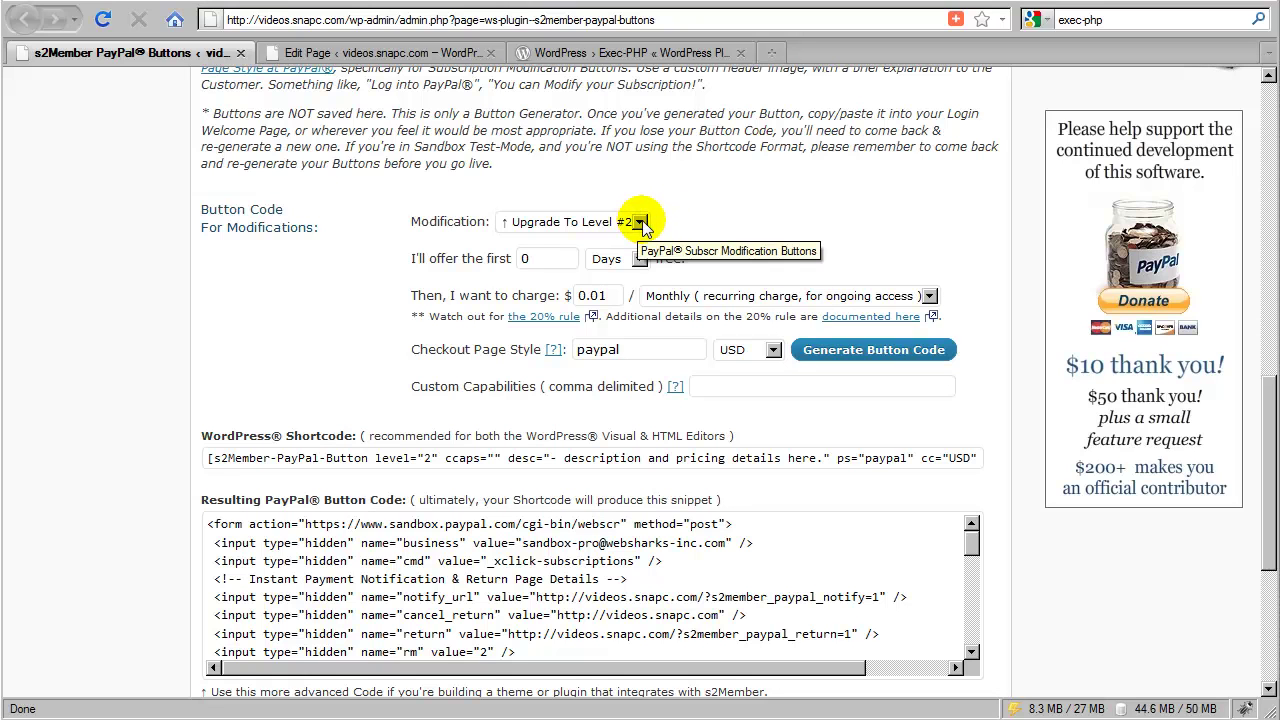
Change the modification target from Level #2 to 'Upgrade To Level #1'.
left_click(640, 221)
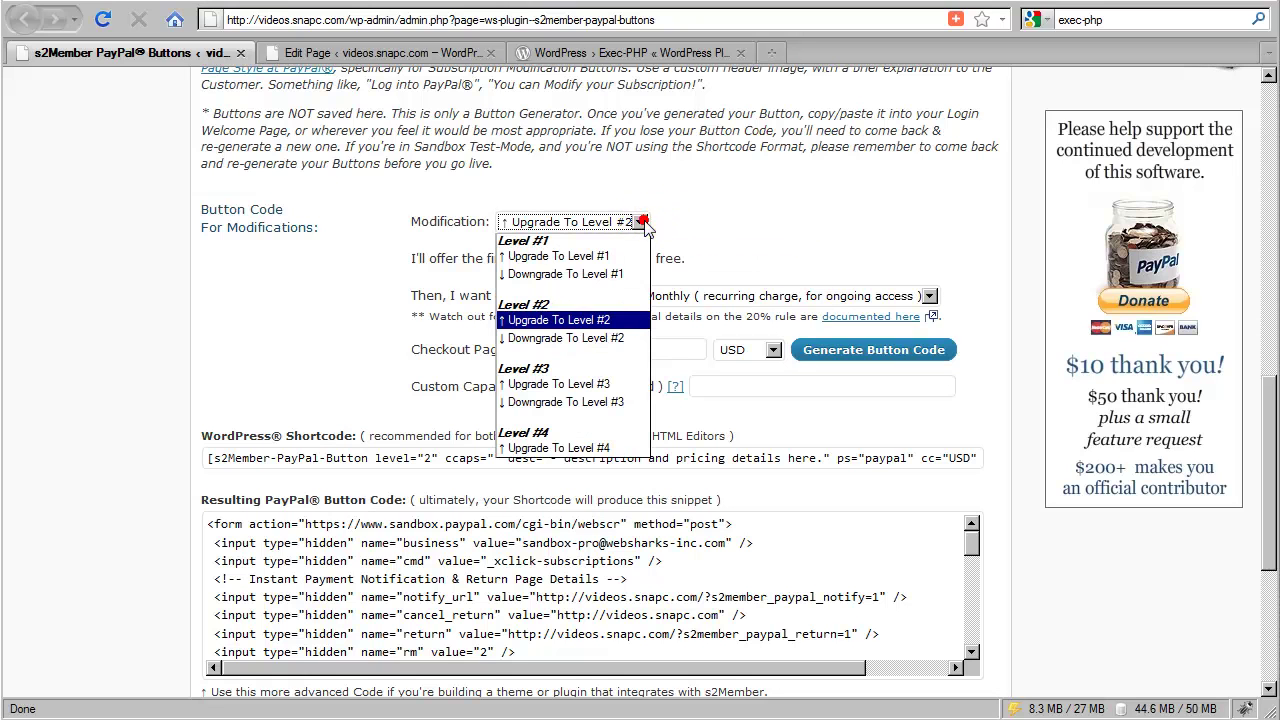
left_click(604, 265)
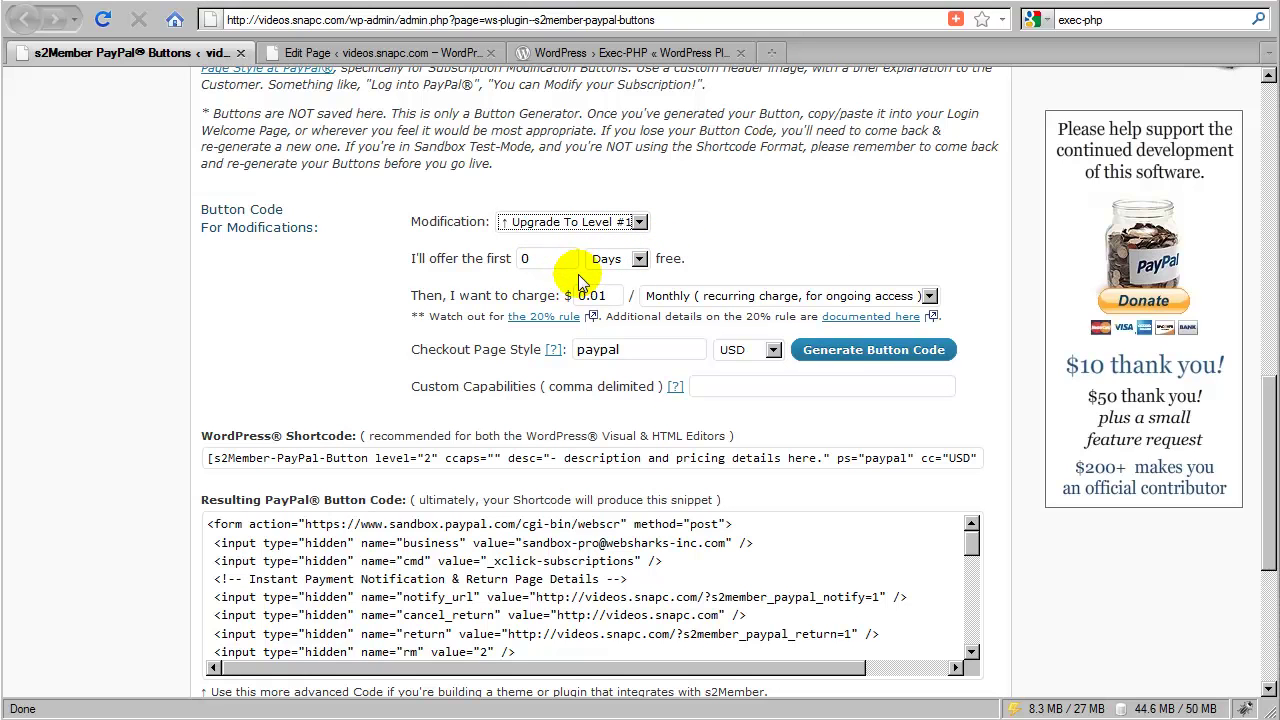
left_click(638, 283)
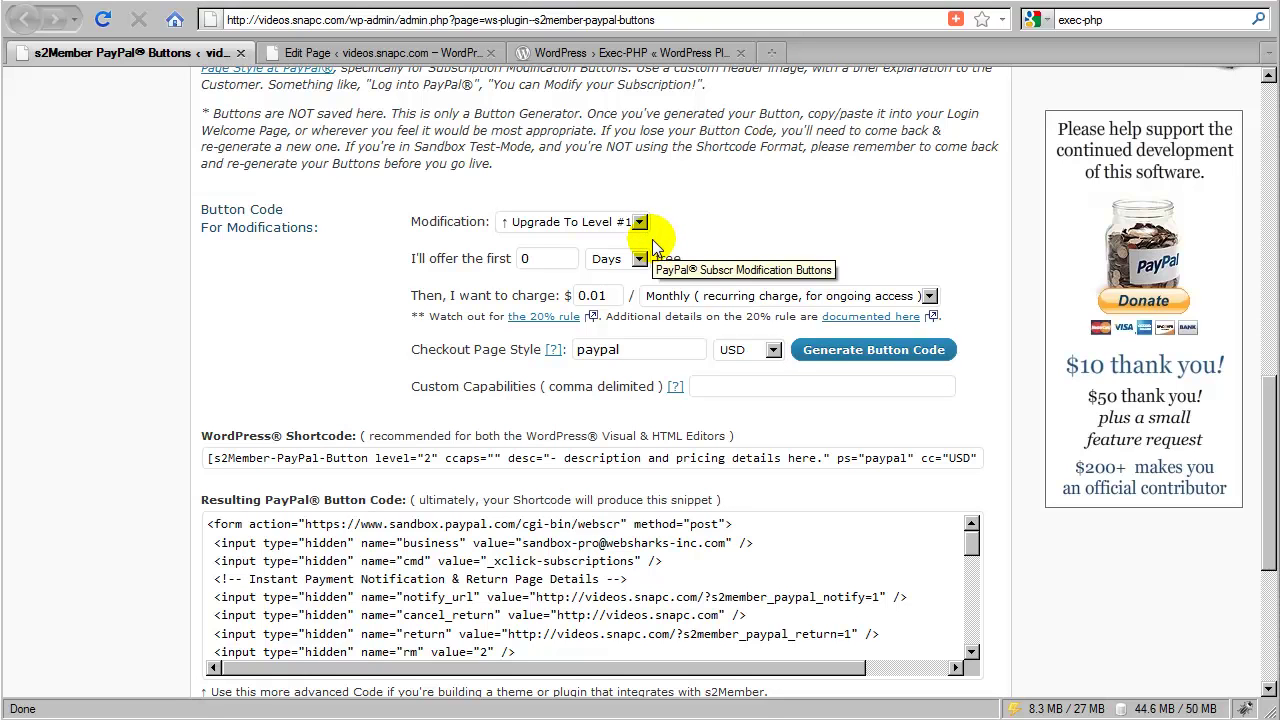
Replace the 0.01 charge with 169.00 and leave the billing period on Monthly.
left_click_drag(607, 292, 570, 294)
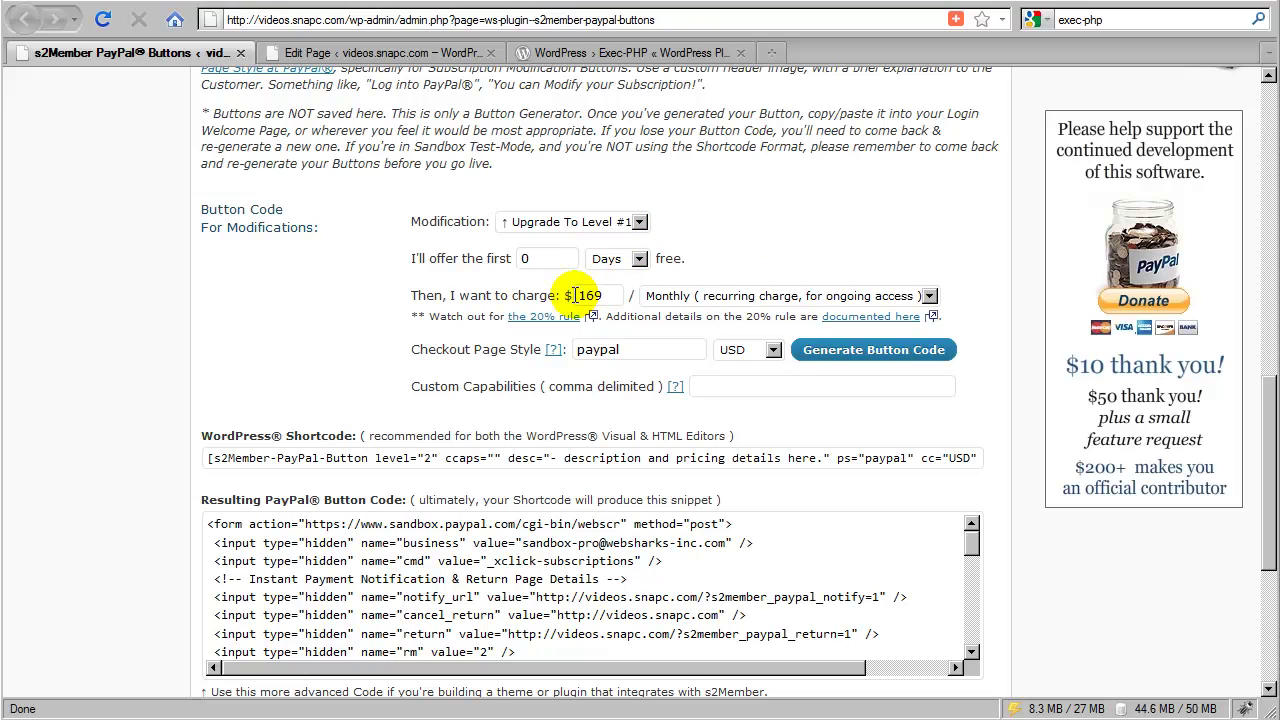
left_click(685, 296)
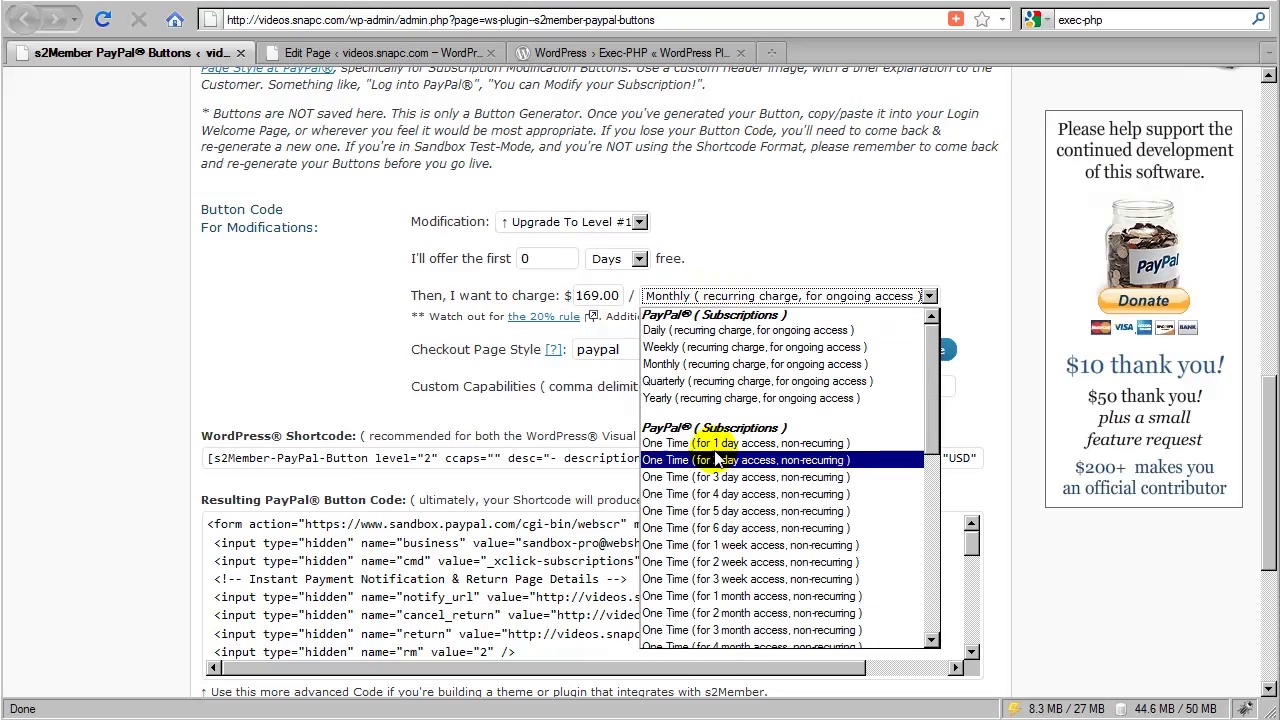
left_click(727, 271)
left_click(725, 296)
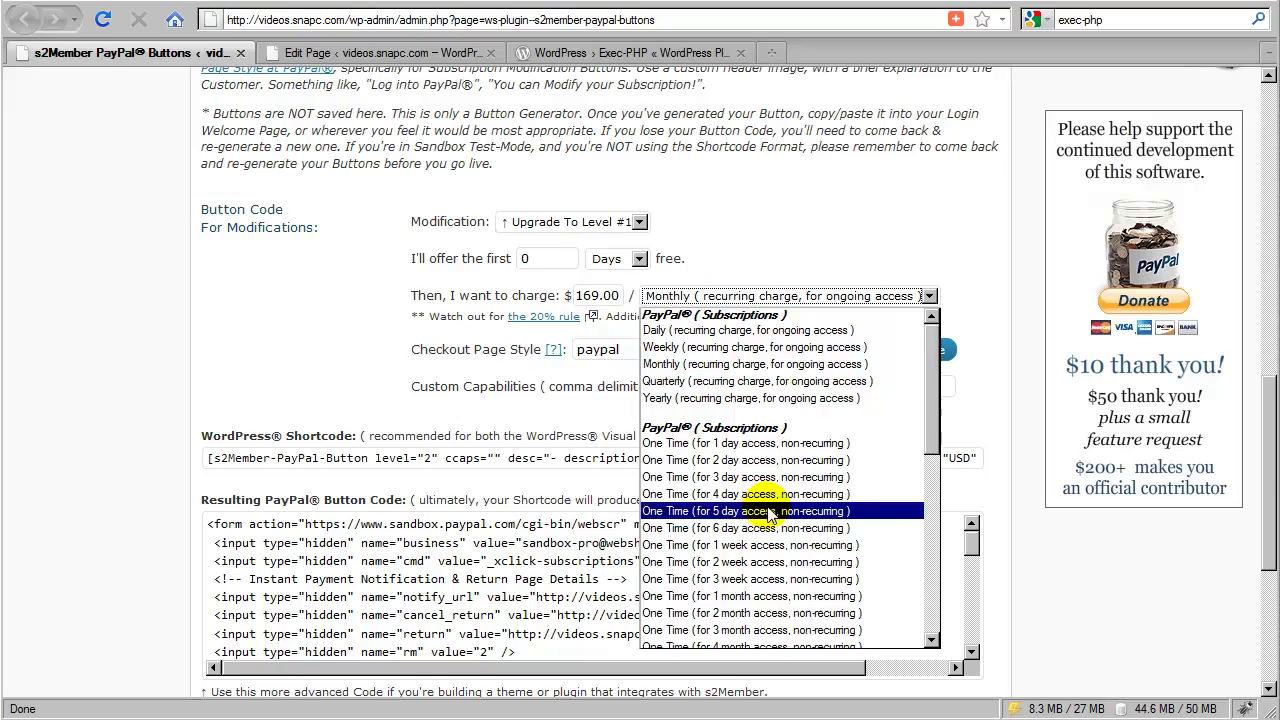
scroll(768, 514, "down", 5)
scroll(768, 514, "up", 5)
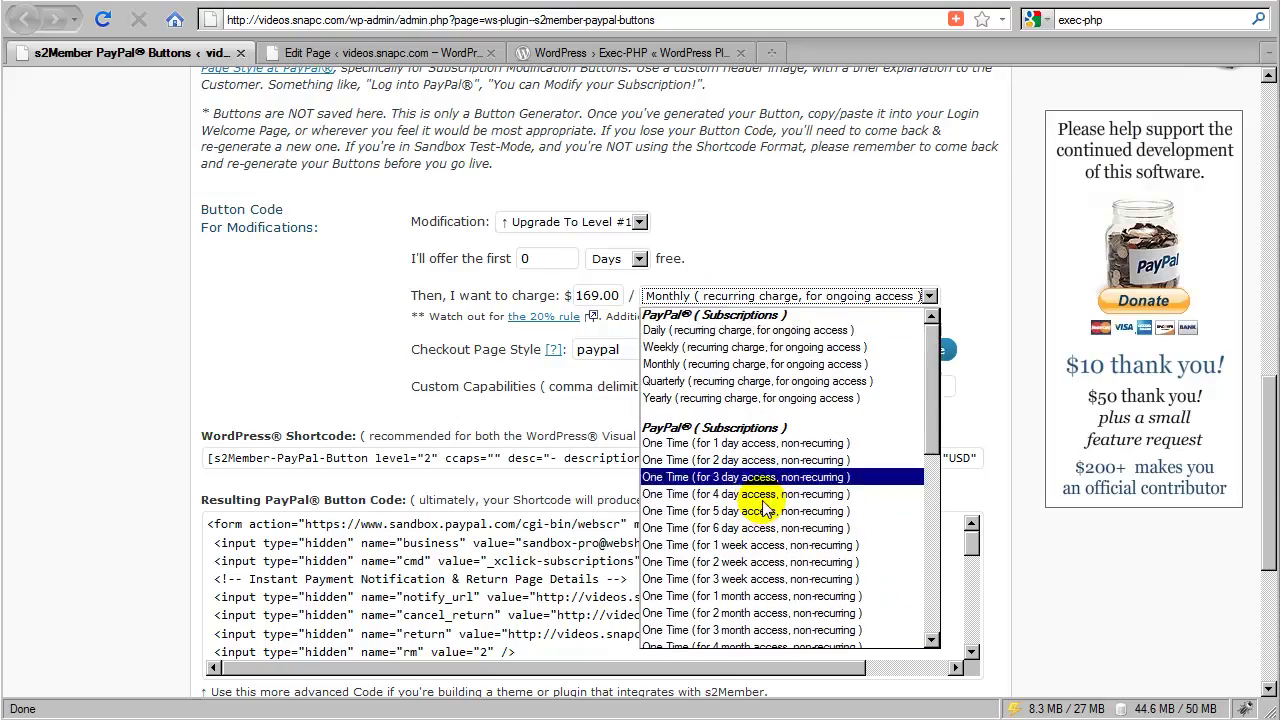
left_click(771, 264)
scroll(760, 264, "up", 15)
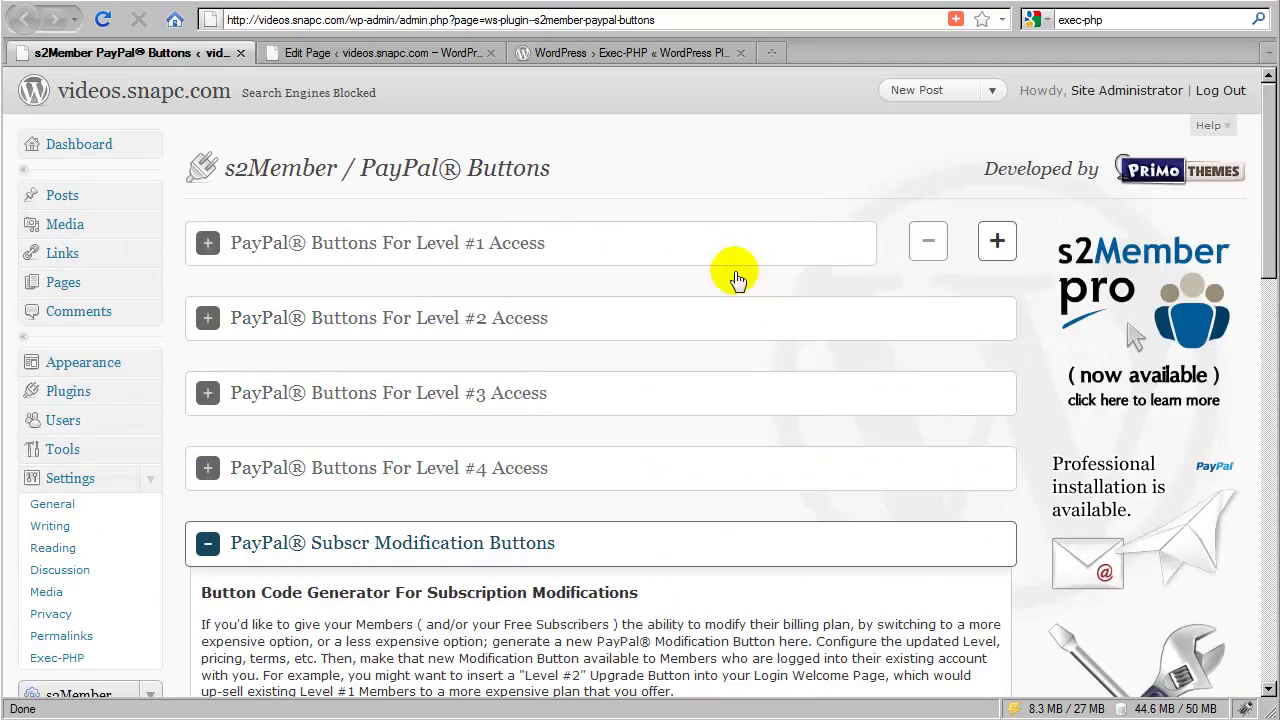
scroll(543, 400, "down", 15)
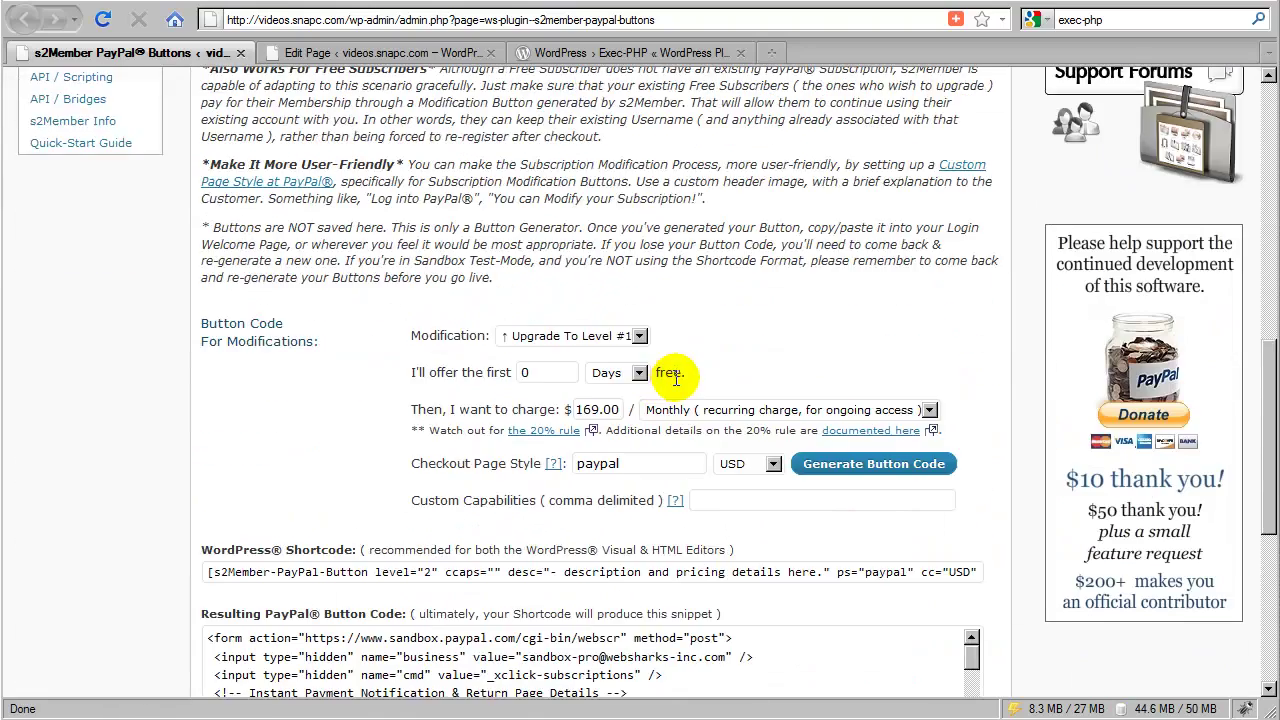
left_click(705, 292)
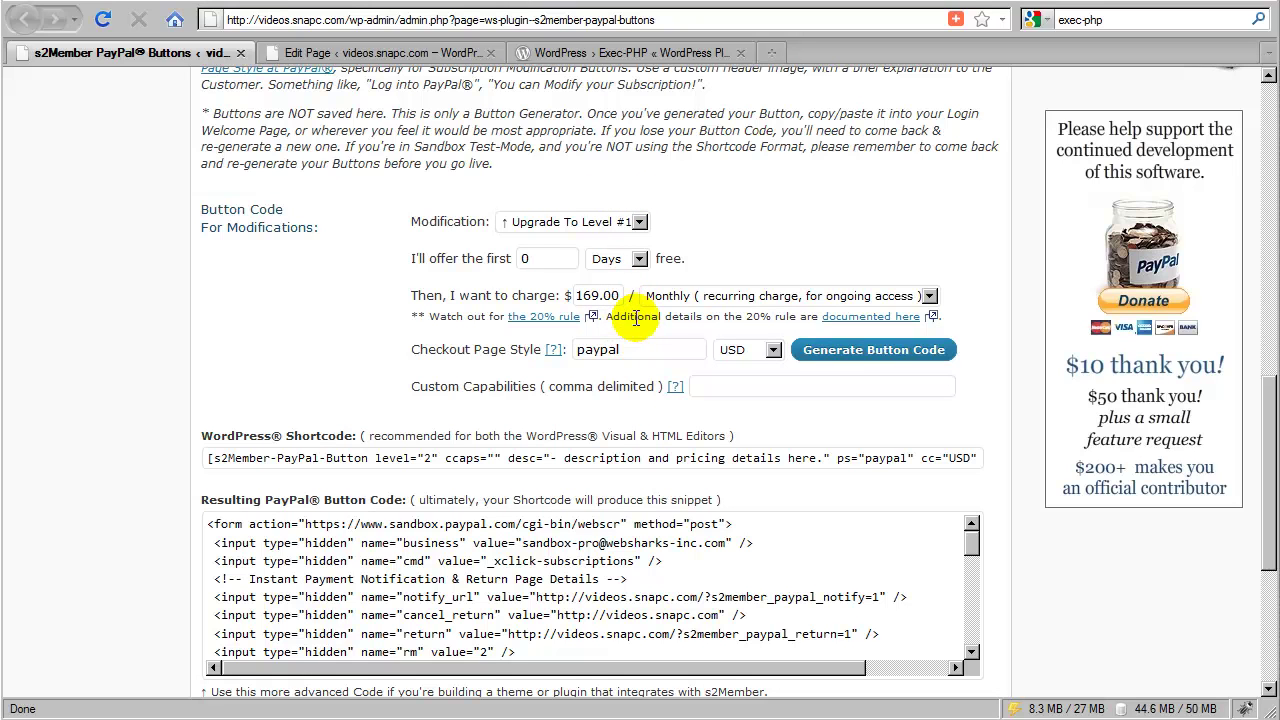
Set the Modification dropdown to 'Upgrade To Level #2', keeping $169.00 monthly.
left_click(640, 224)
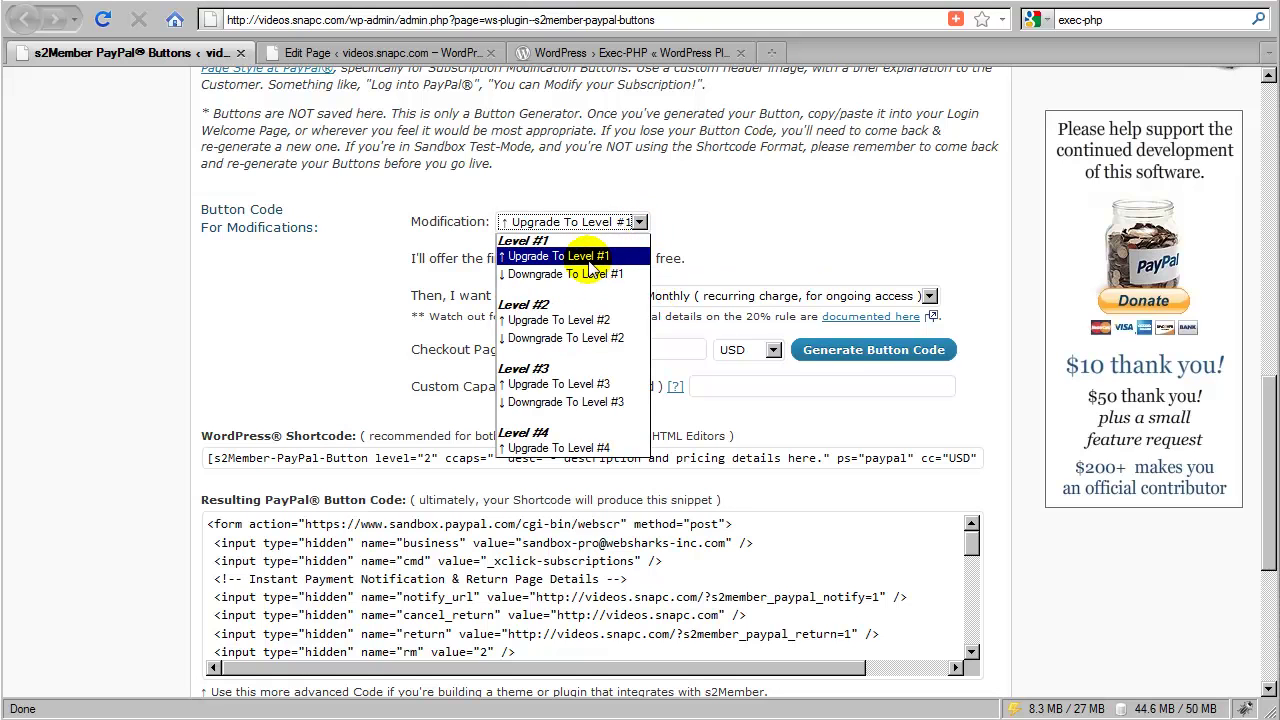
left_click(586, 320)
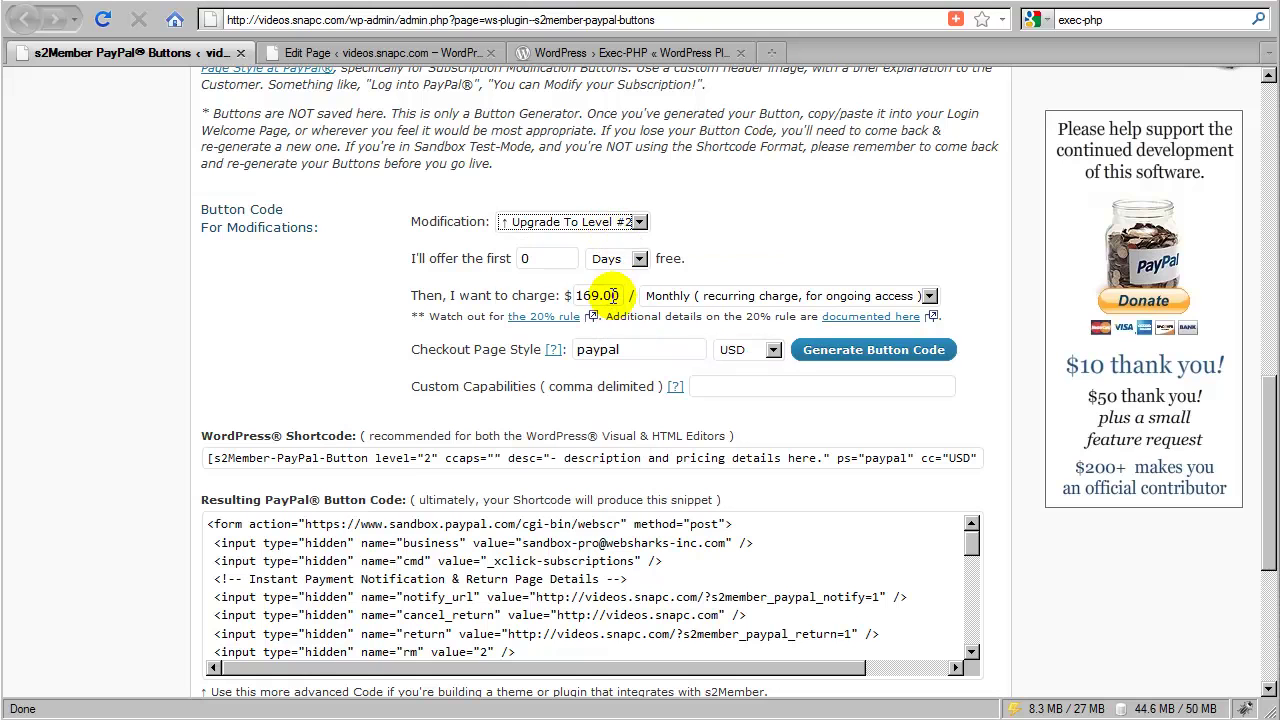
left_click(636, 221)
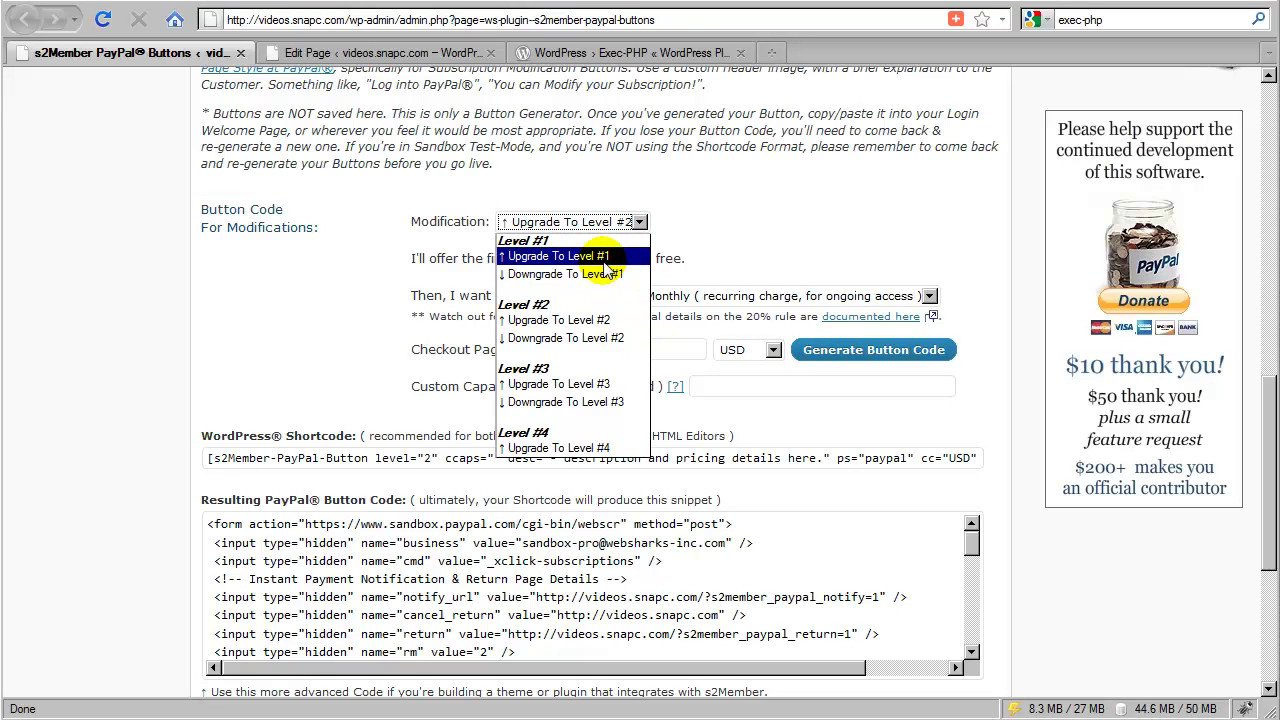
left_click(601, 254)
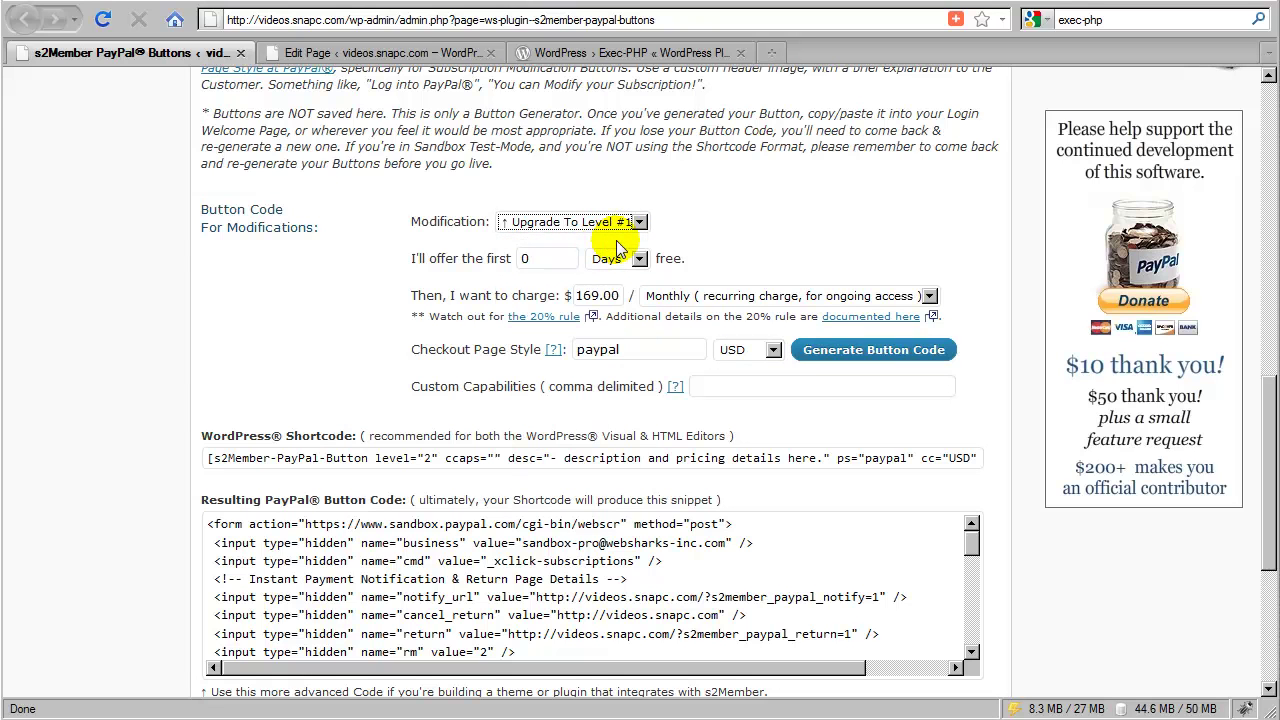
left_click(636, 221)
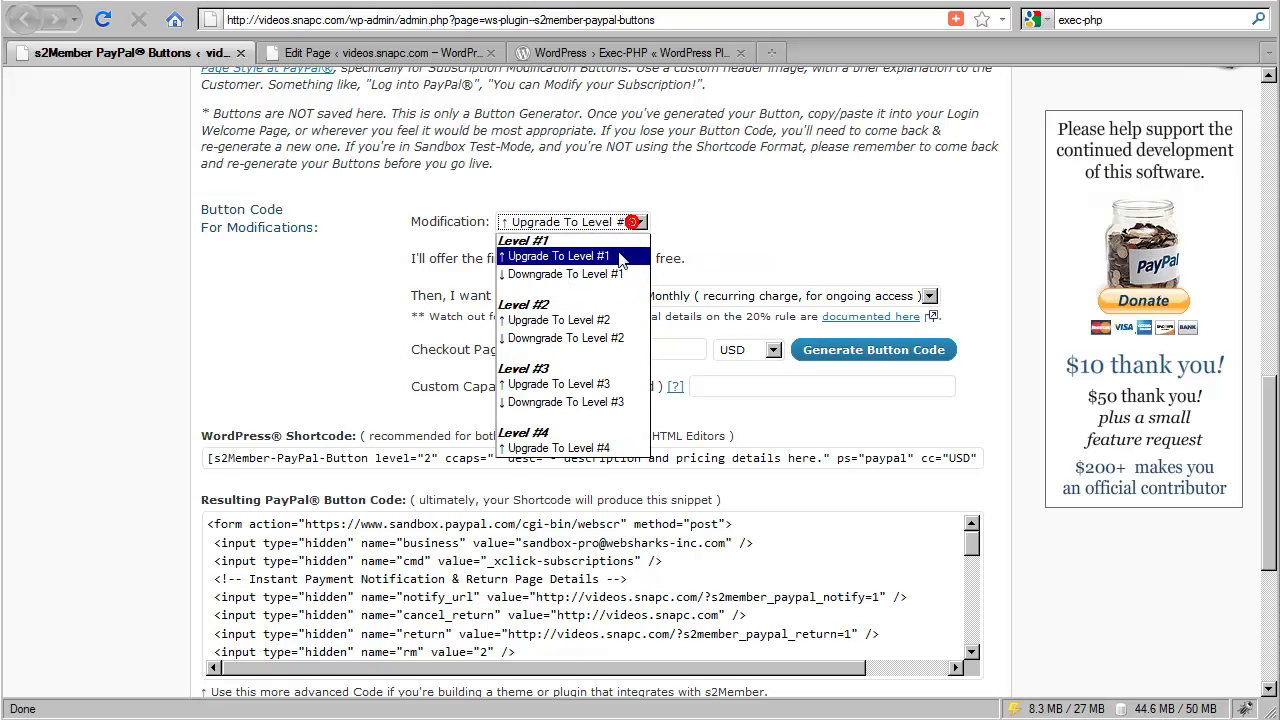
left_click(596, 320)
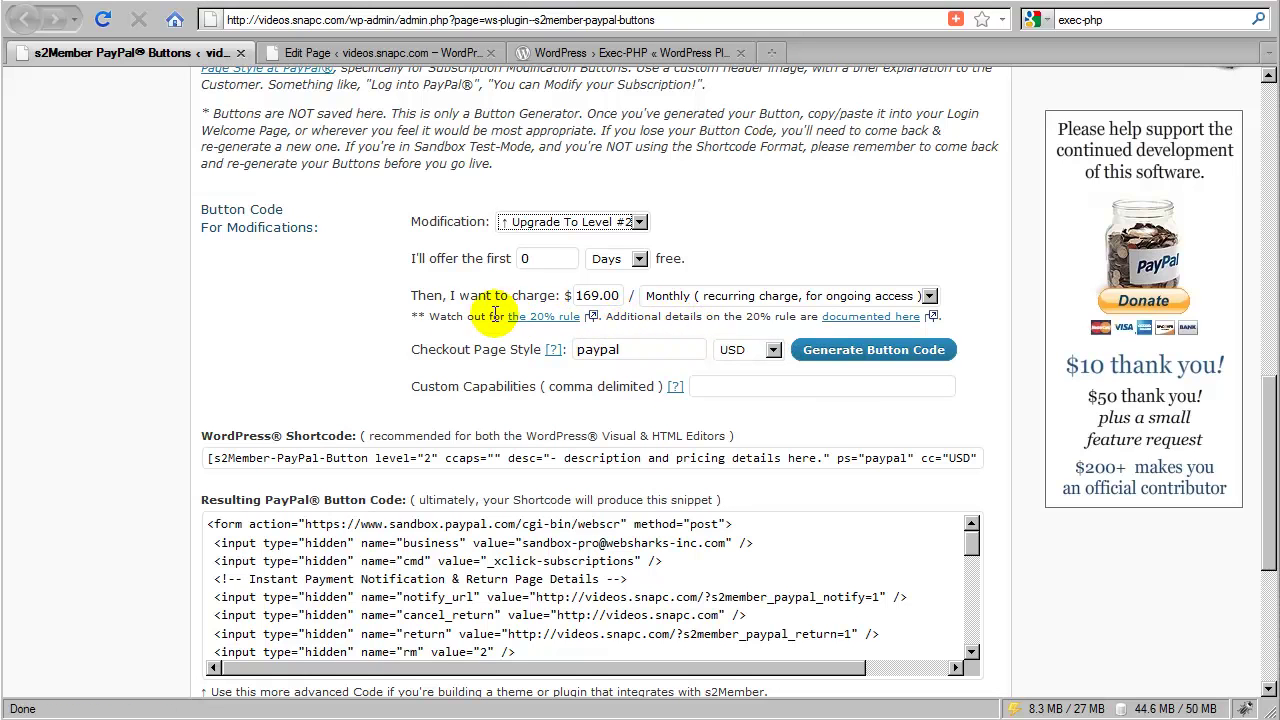
Set the Modification dropdown back to 'Upgrade To Level #1' at $169.00 monthly.
left_click(638, 221)
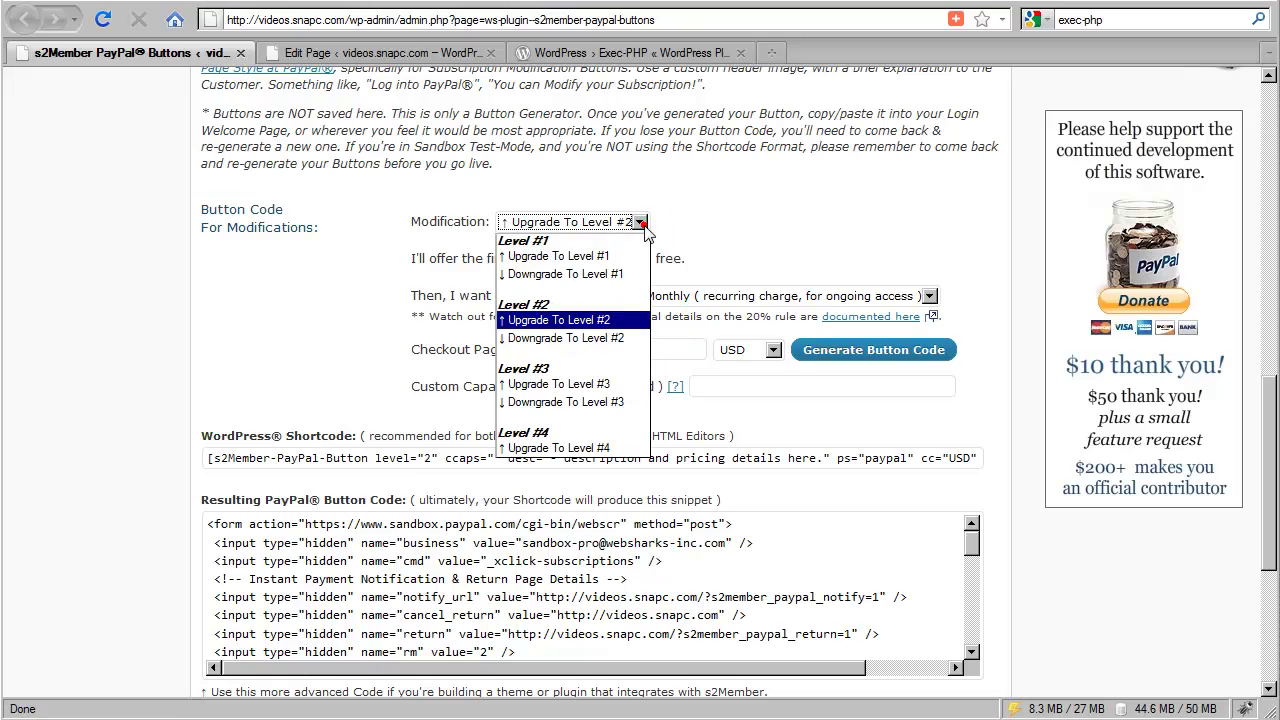
left_click(605, 257)
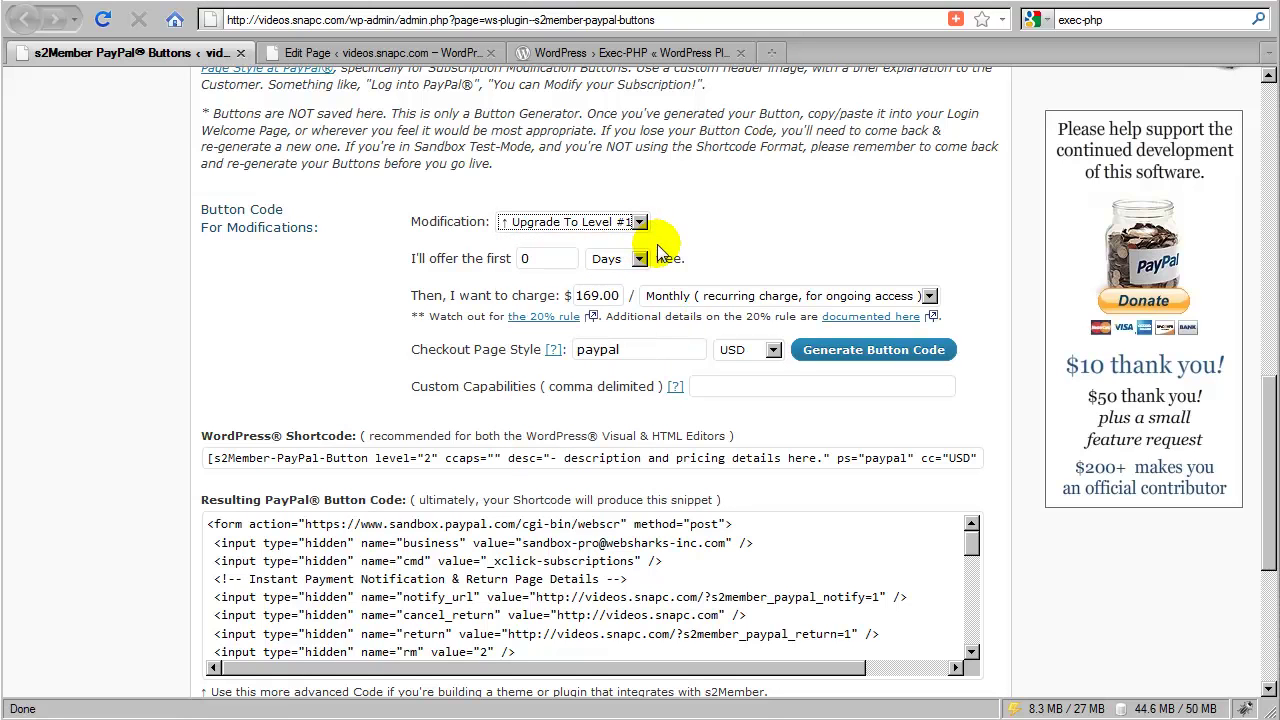
left_click(665, 250)
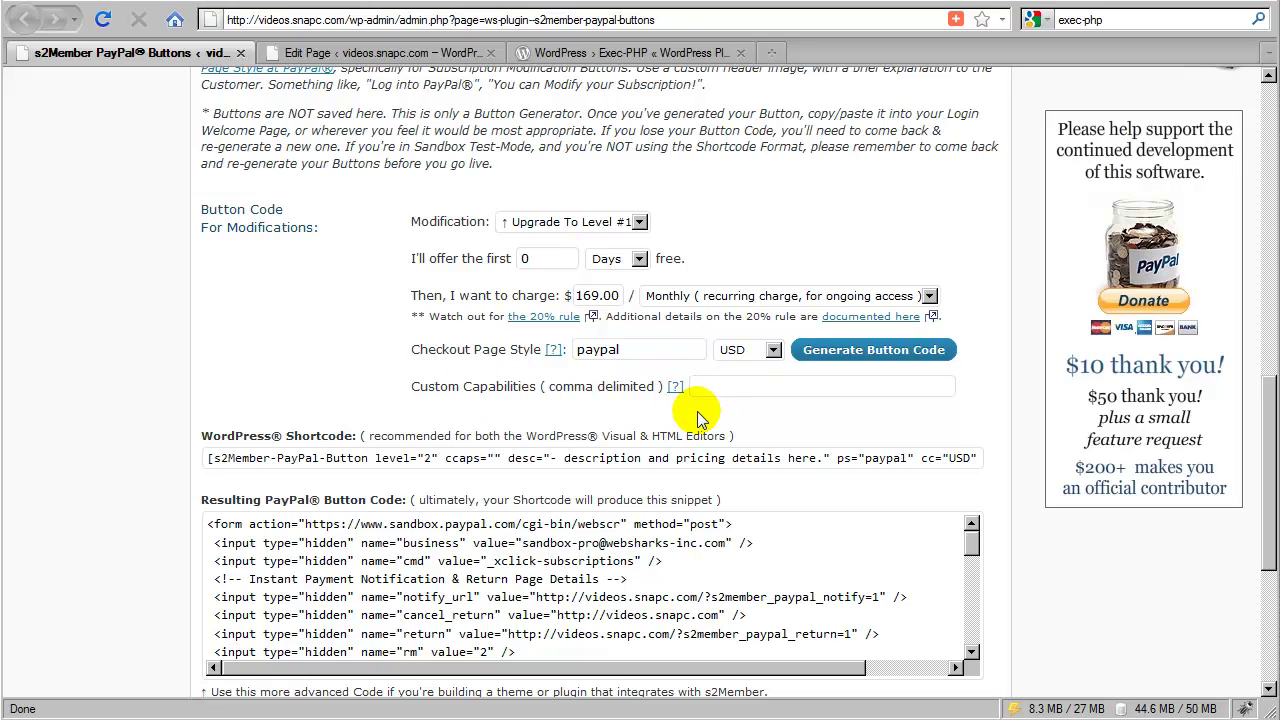
Generate the Level #1 upgrade button code, dismiss the alert, and copy the WordPress shortcode.
left_click(857, 360)
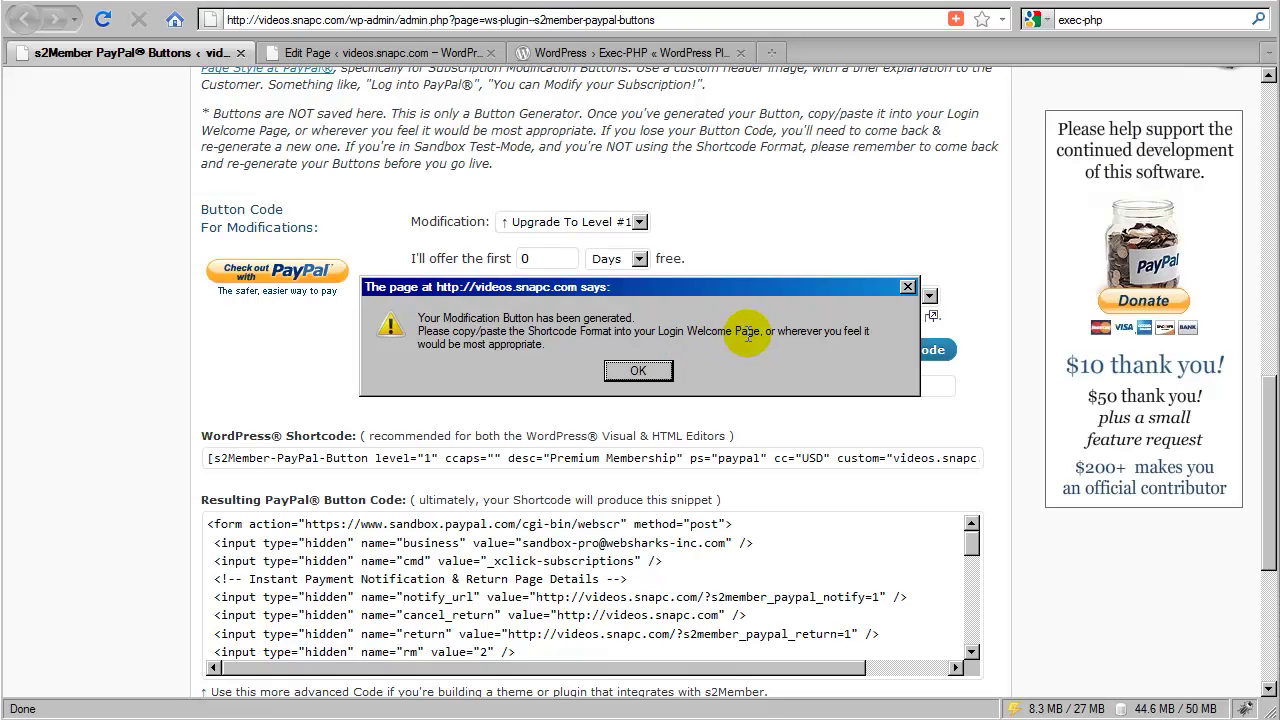
left_click(640, 384)
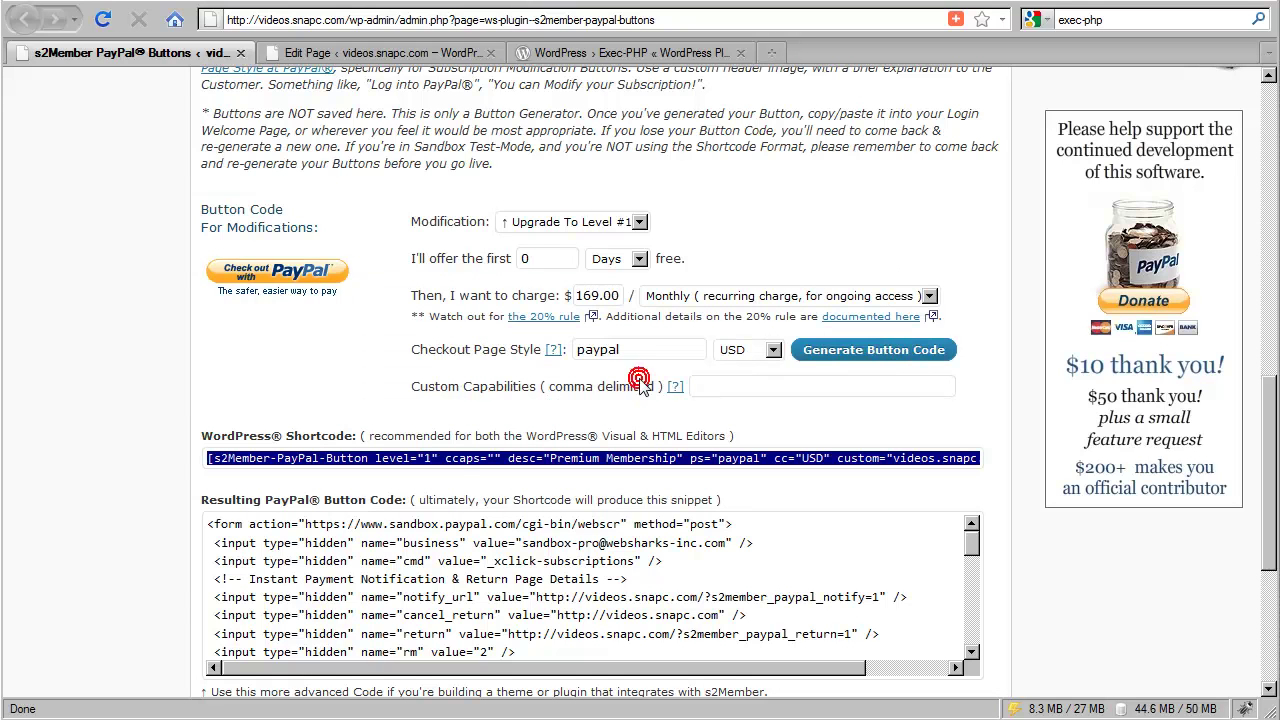
right_click(422, 458)
left_click(456, 534)
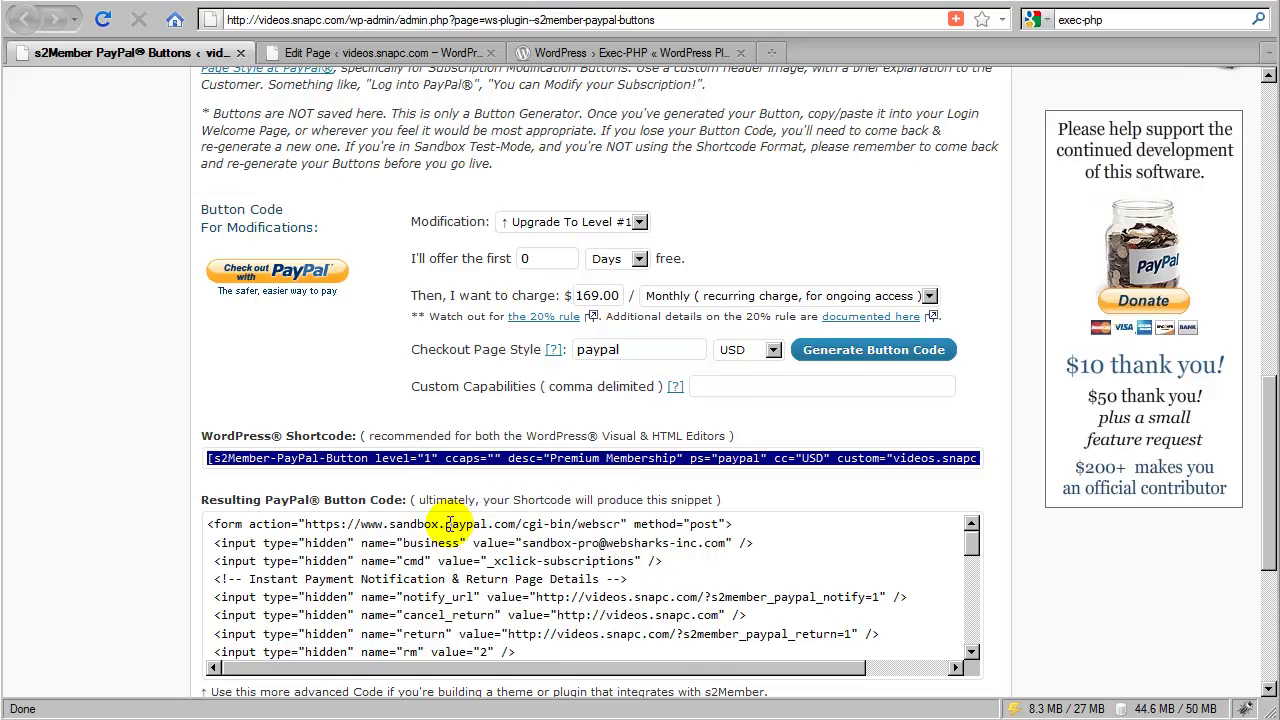
Paste the s2Member-PayPal-Button shortcode into the Login Welcome Page body and update the page.
left_click(350, 55)
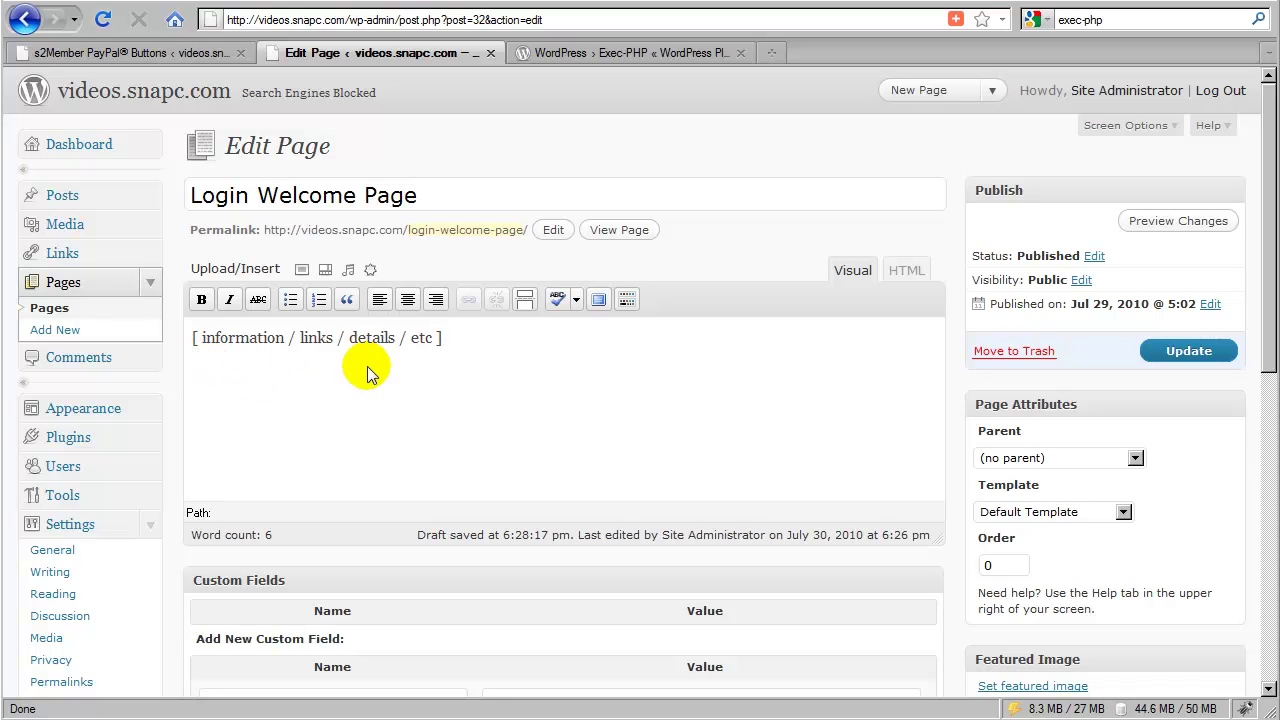
left_click(445, 387)
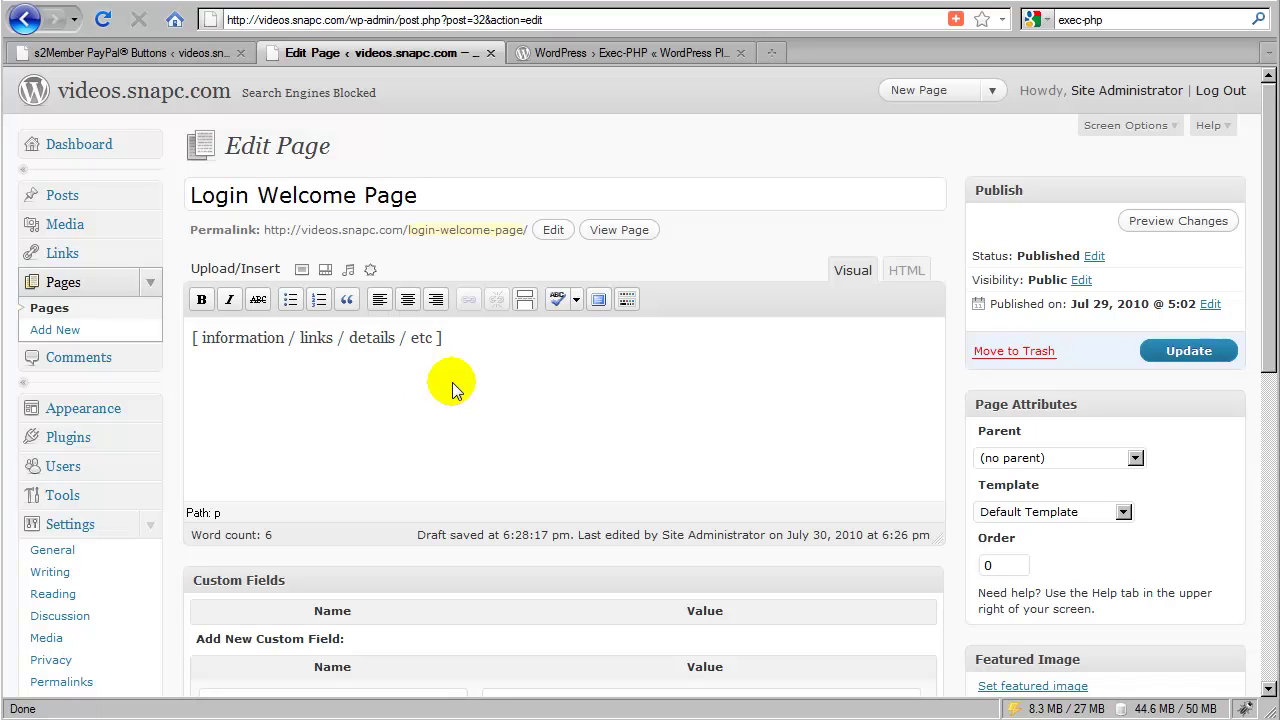
key("ctrl+v")
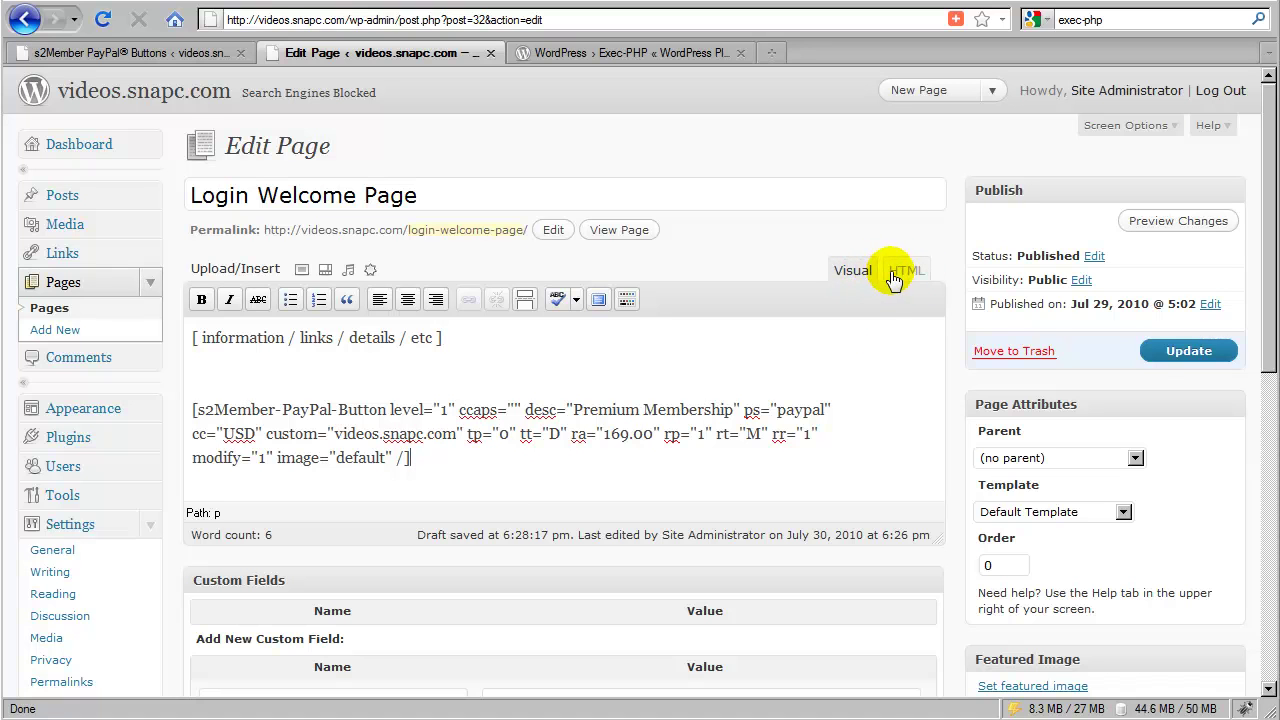
left_click(1160, 351)
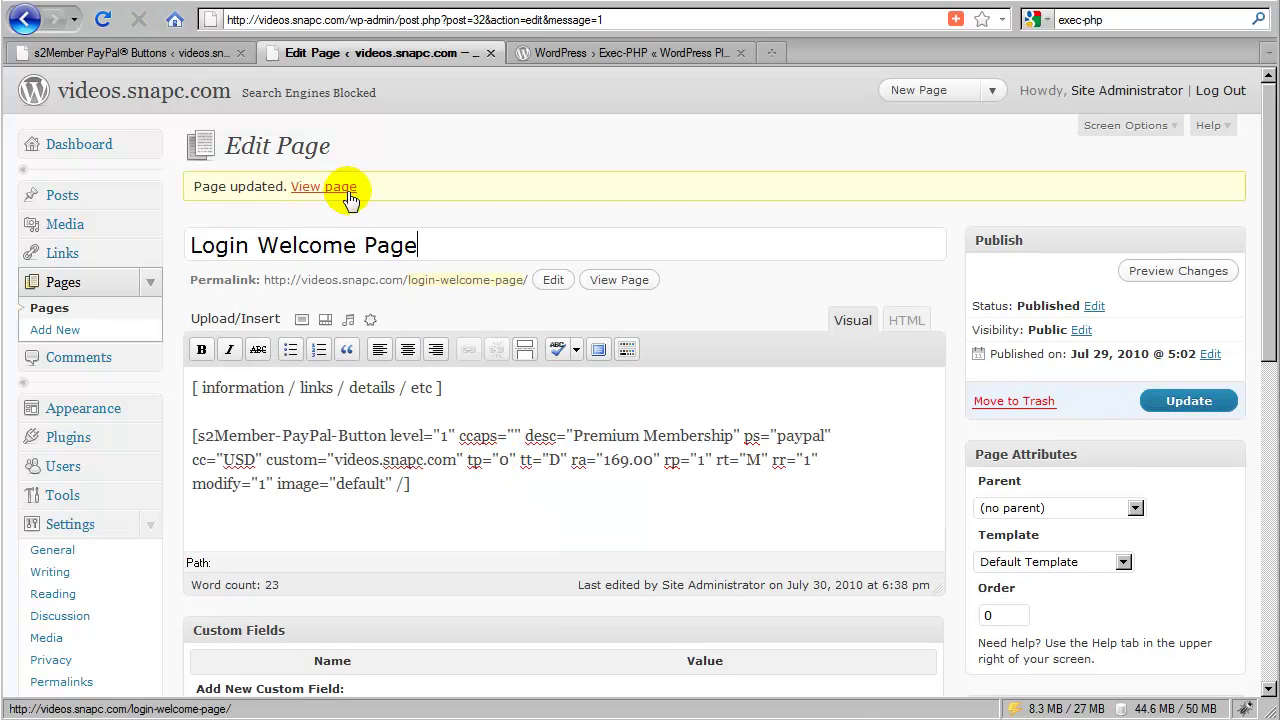
View the published Login Welcome Page and scroll to the rendered PayPal Check out button.
left_click(345, 190)
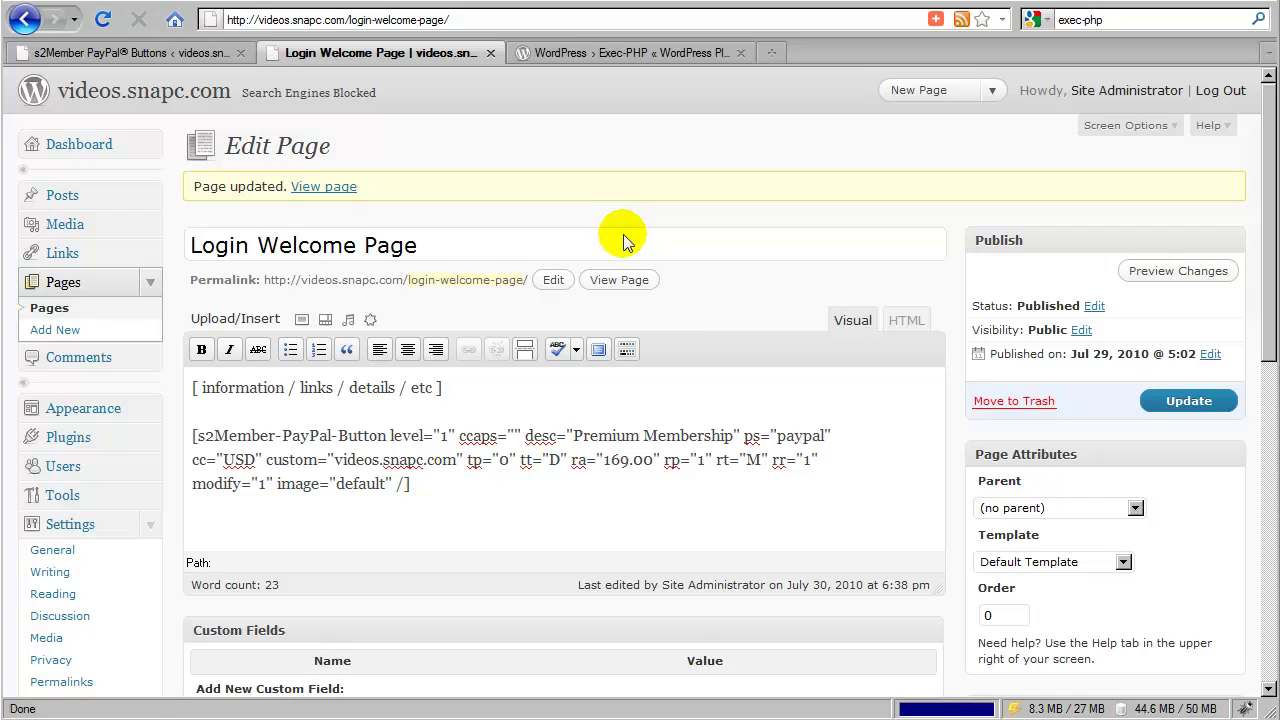
scroll(507, 398, "down", 4)
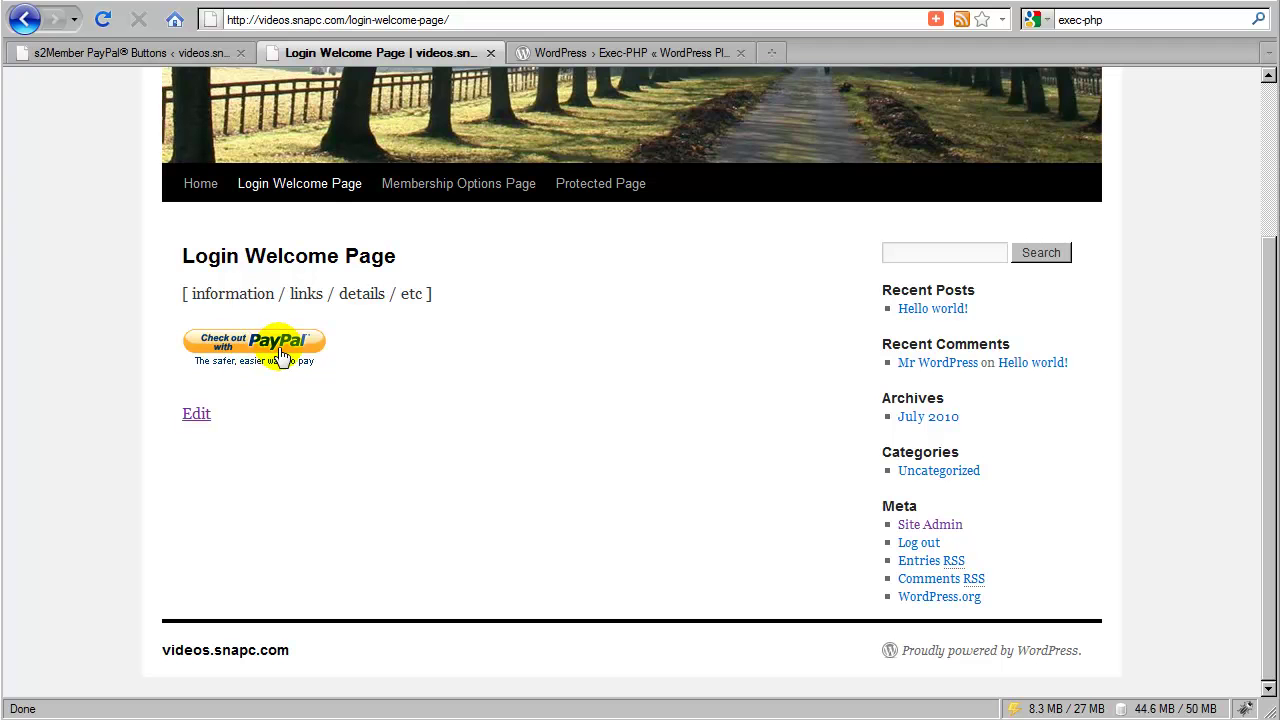
Add 'Would you like to upgrade? ( checkout here )' on a new line above the shortcode and update.
left_click(196, 413)
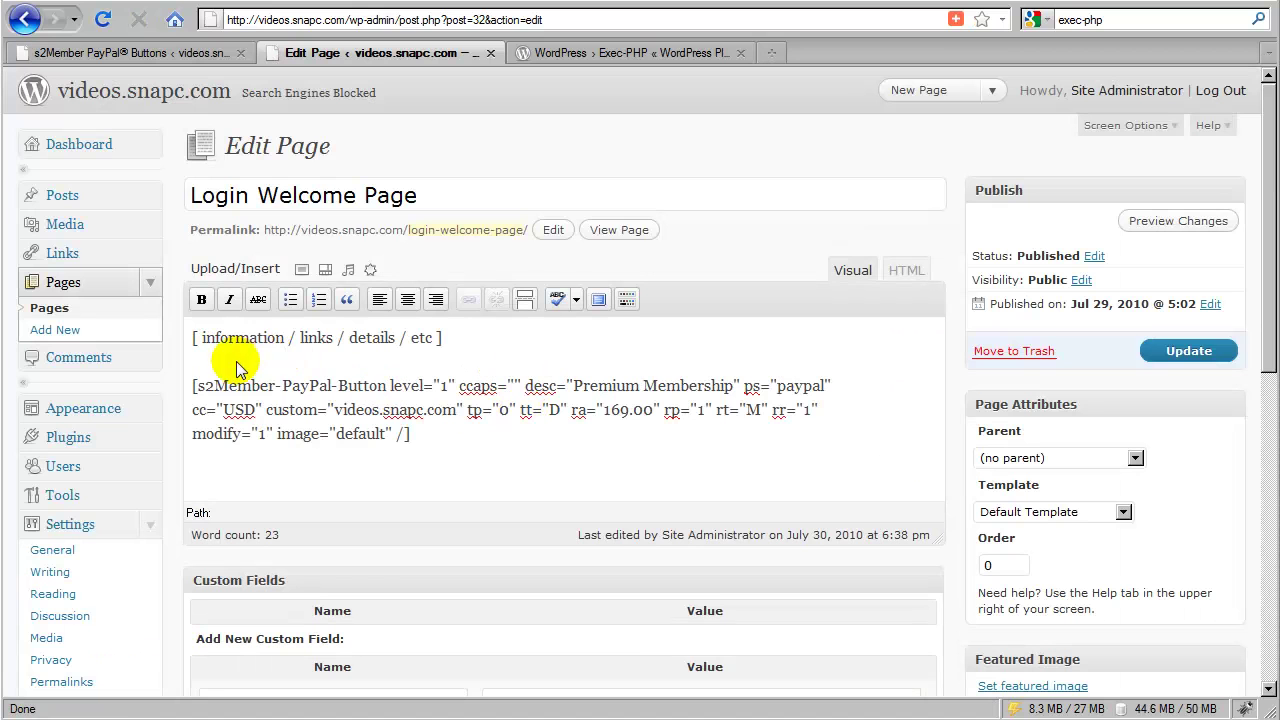
left_click(193, 390)
left_click(193, 390)
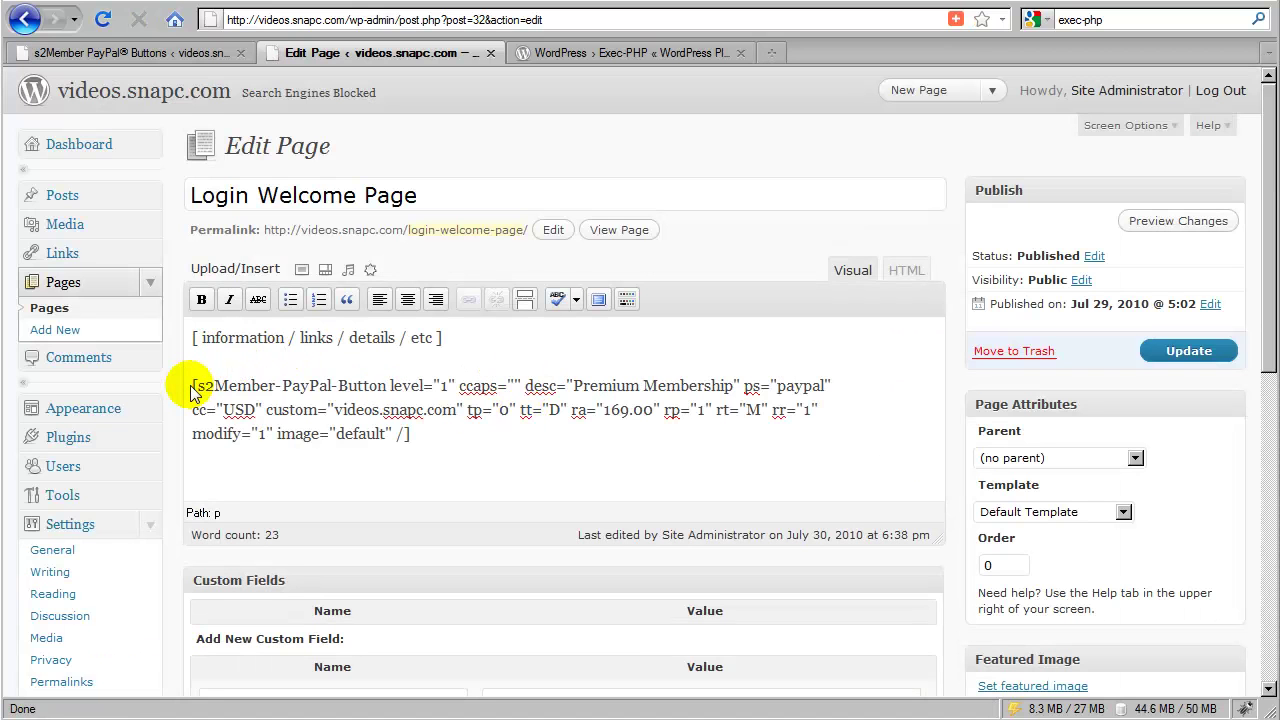
key("Return")
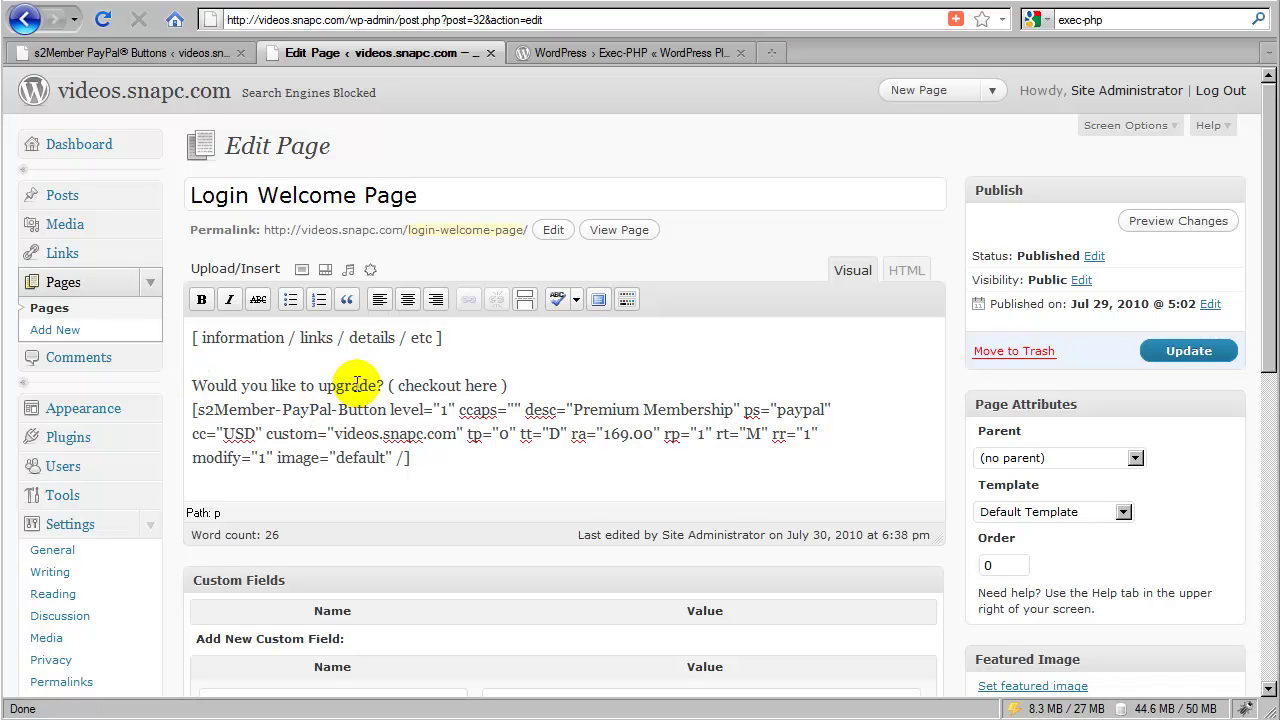
left_click(441, 393)
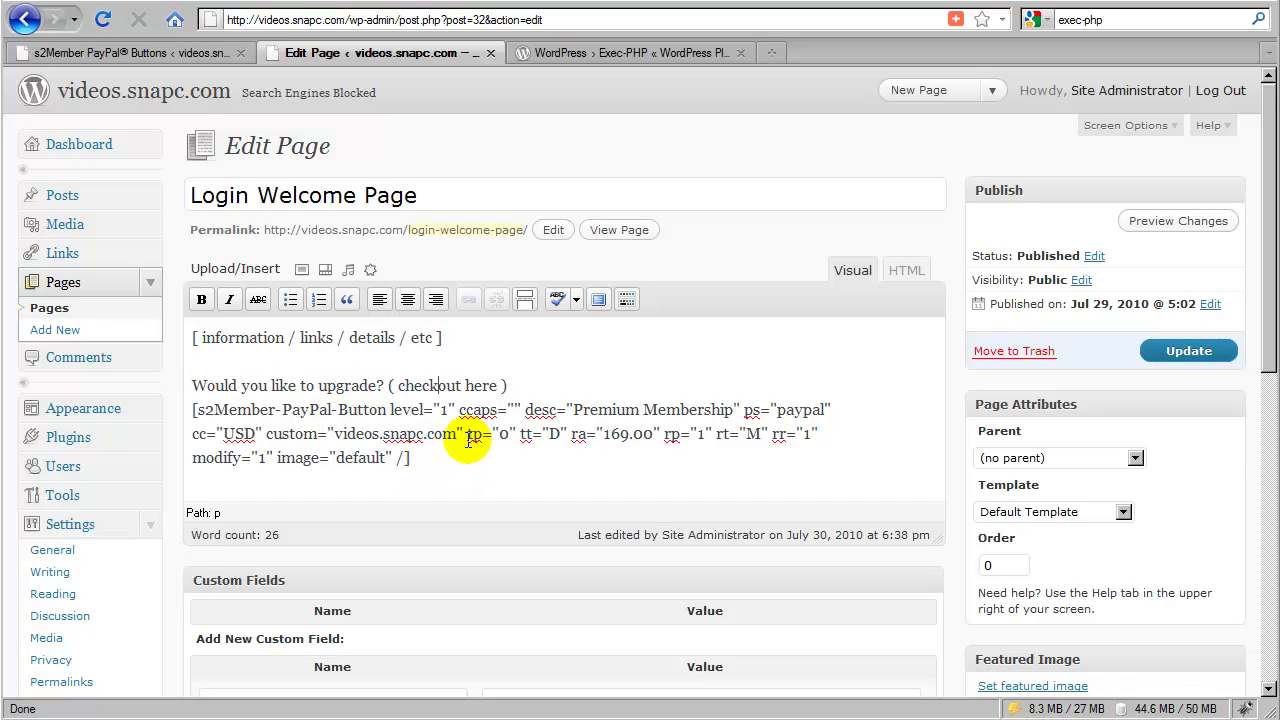
left_click(523, 384)
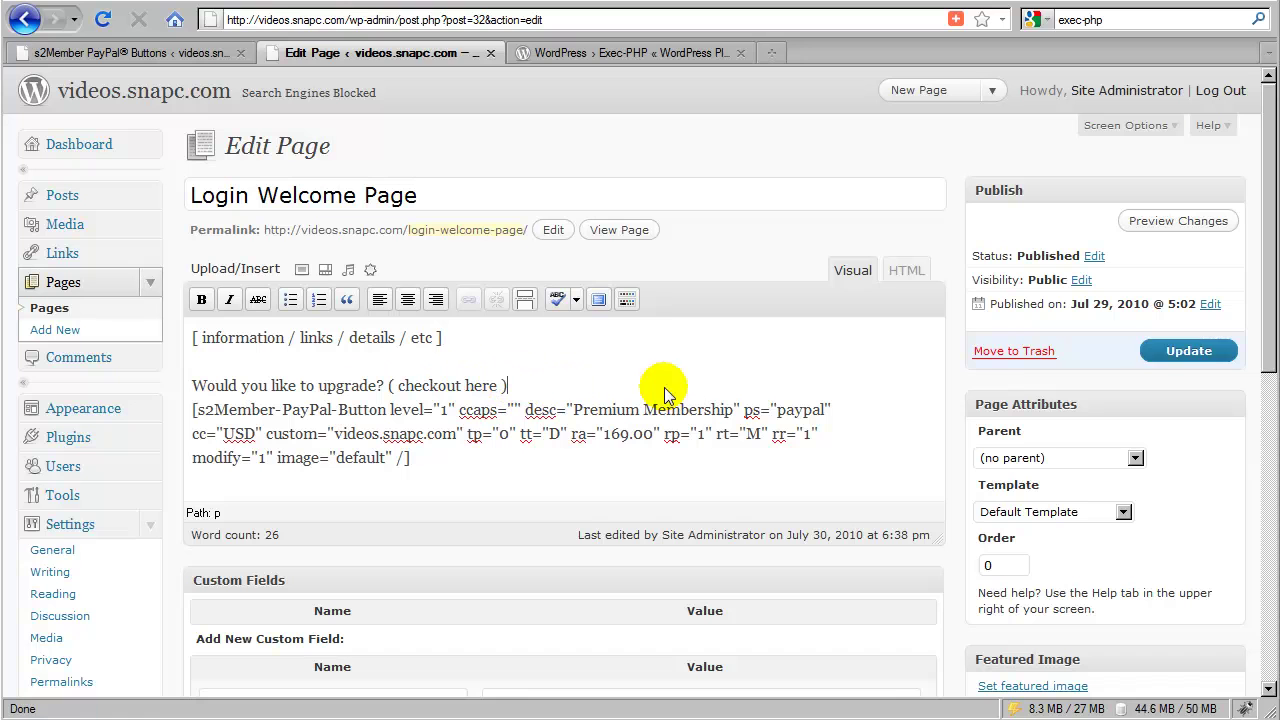
left_click(1178, 358)
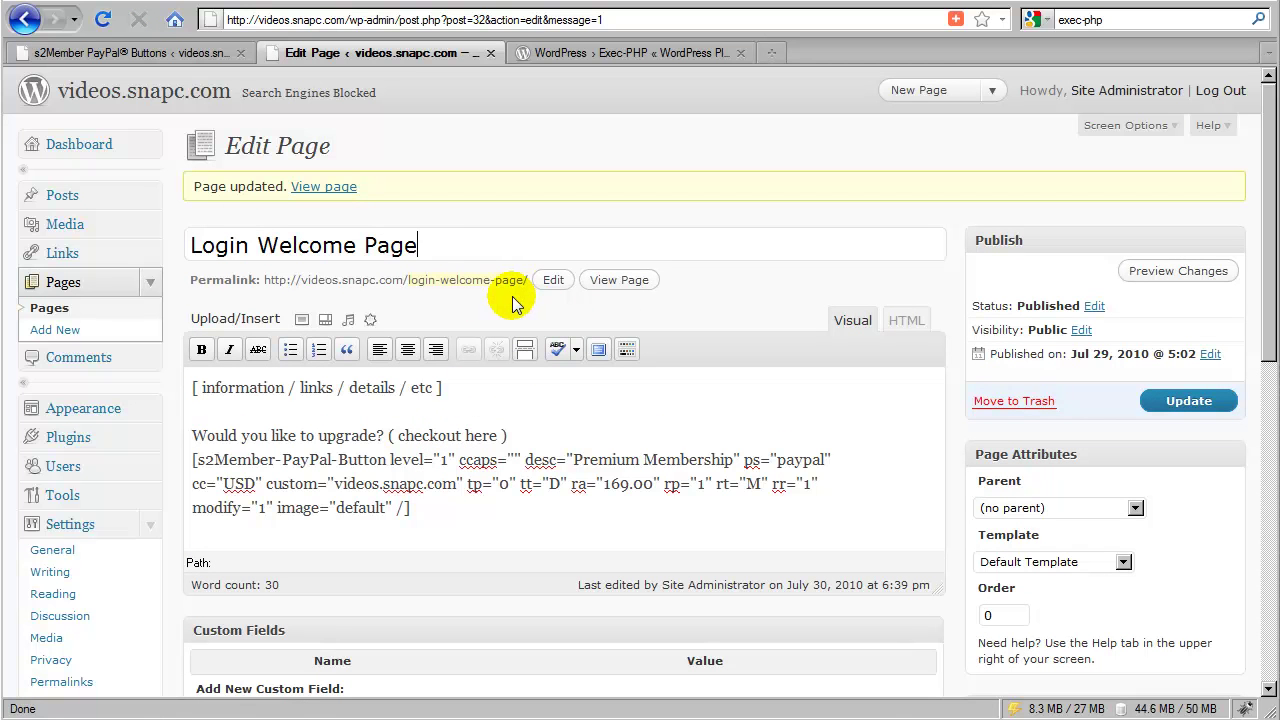
View the updated live page showing the upgrade question above the PayPal button.
left_click(326, 189)
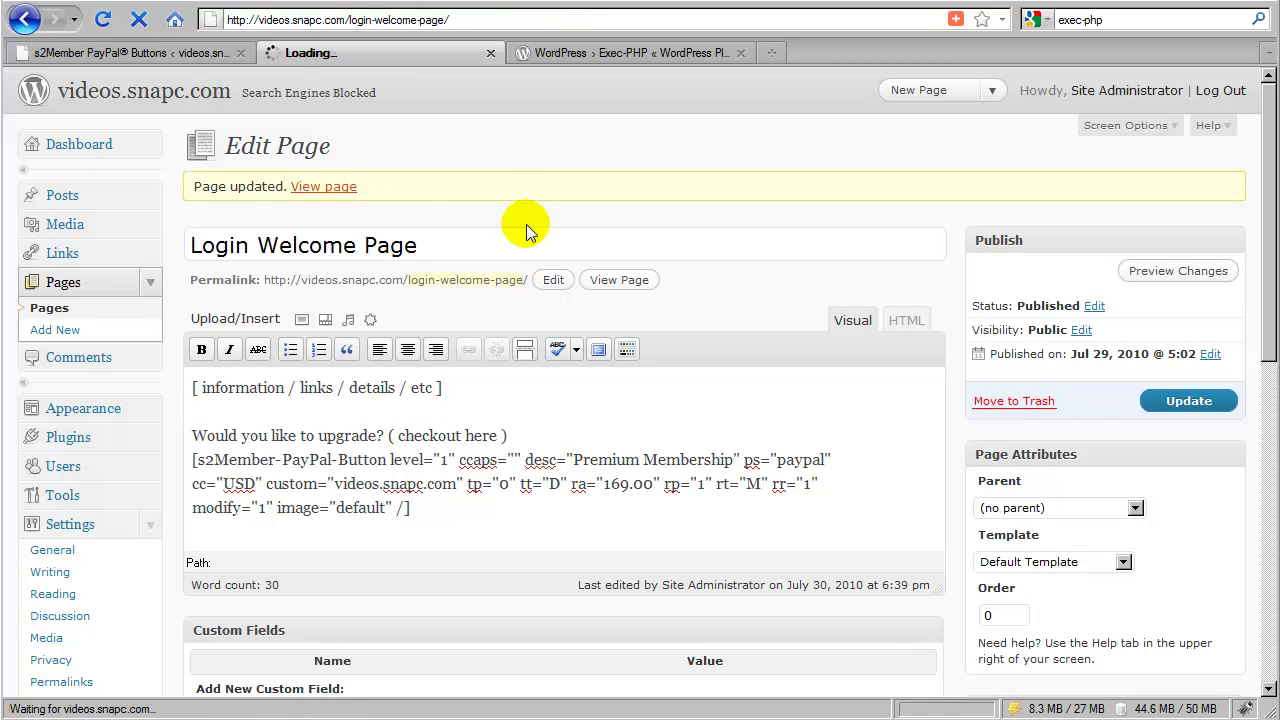
scroll(500, 440, "down", 2)
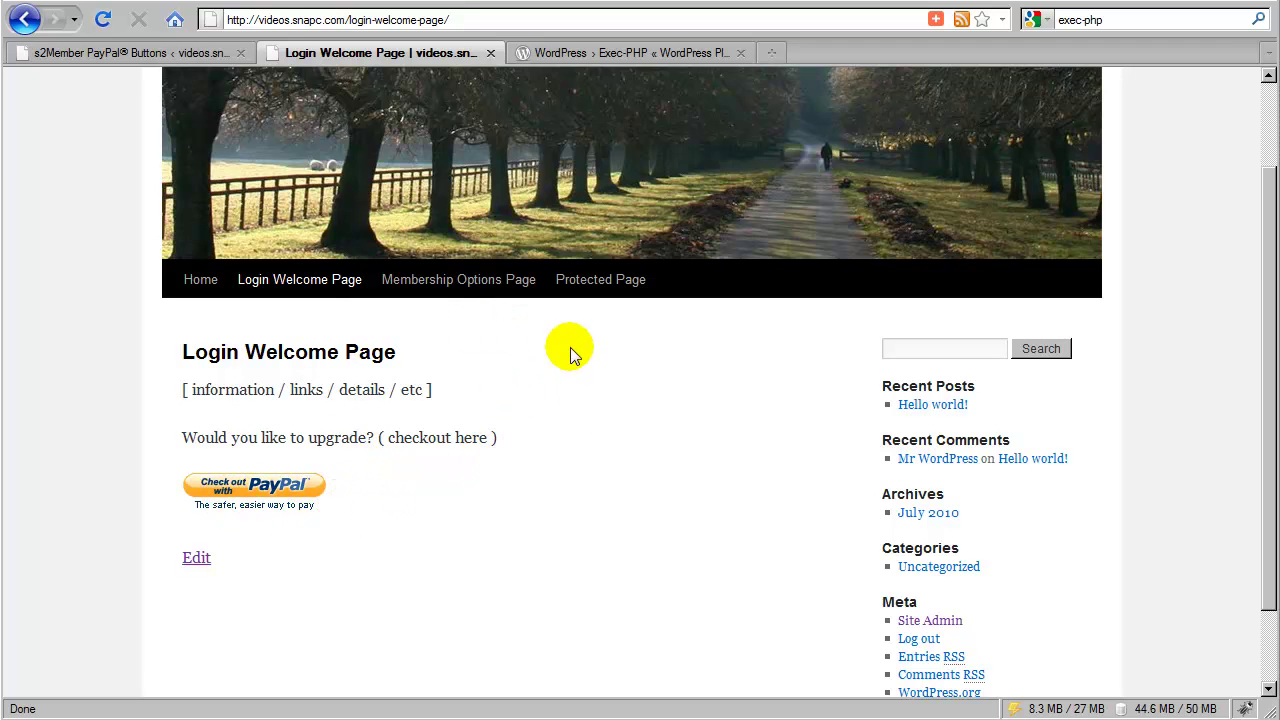
Reopen the Login Welcome Page in the editor and scroll down through its content.
left_click(196, 557)
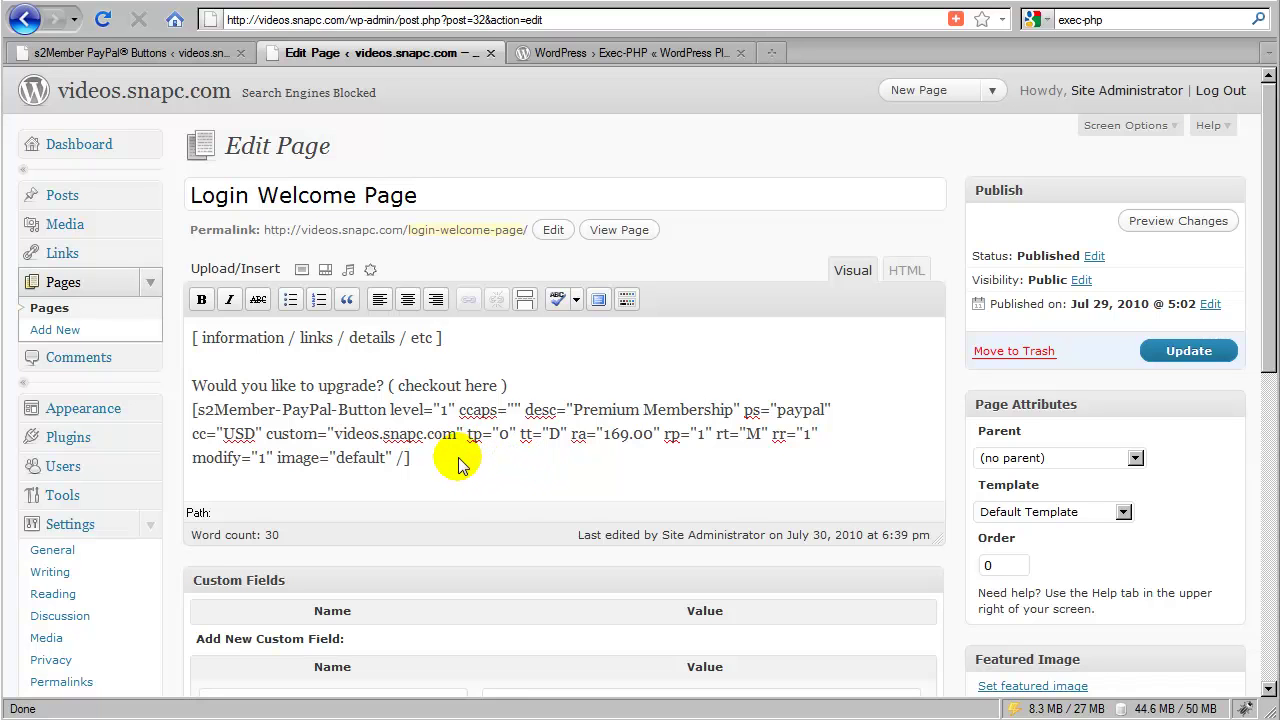
left_click(423, 468)
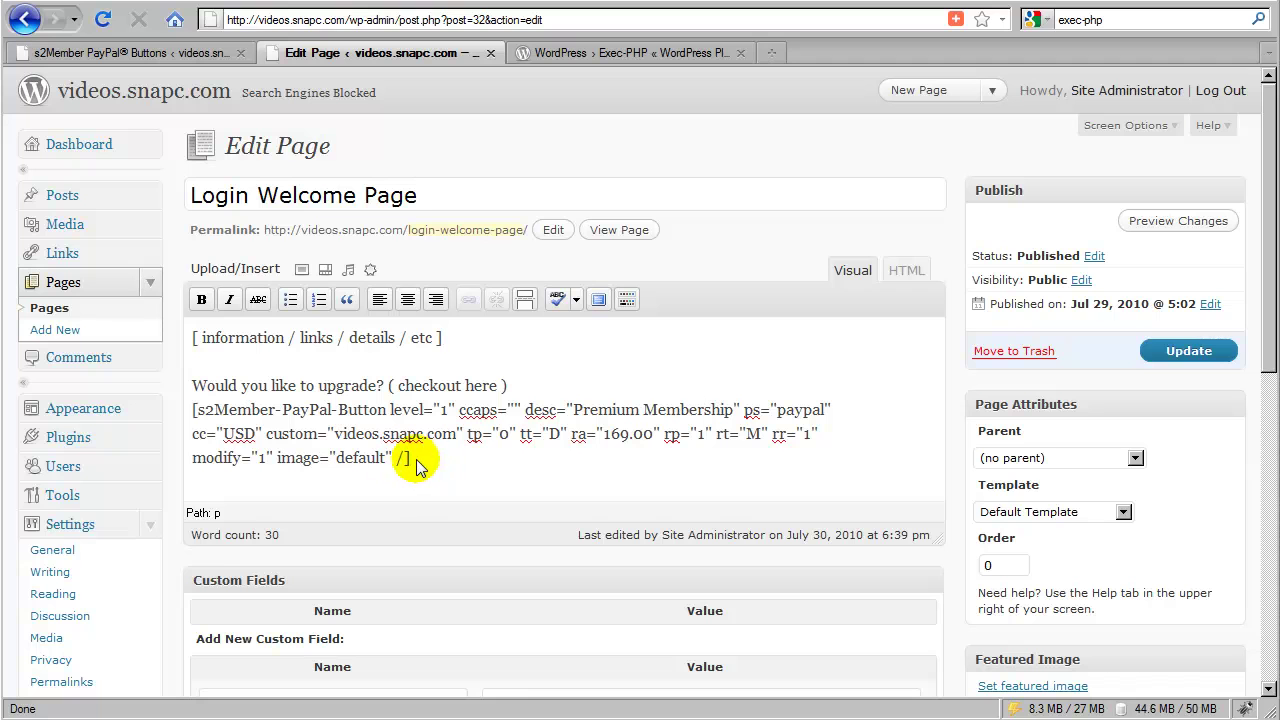
left_click(530, 390)
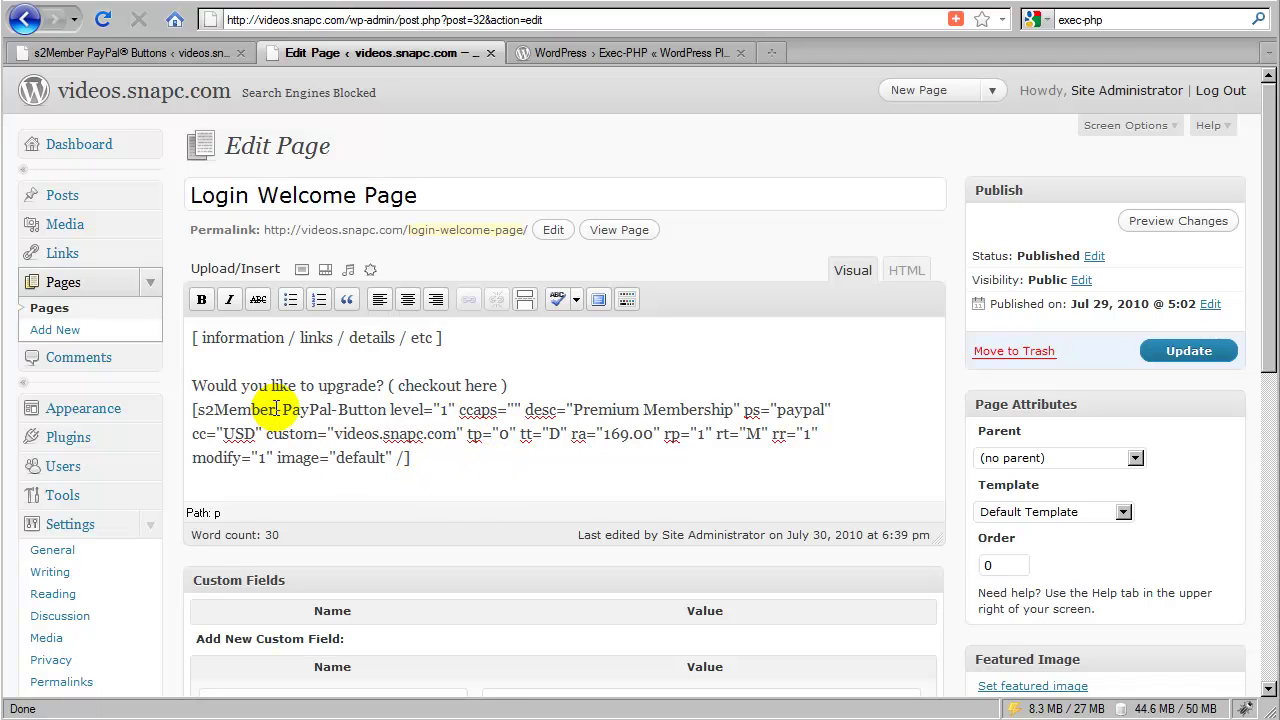
scroll(283, 432, "down", 2)
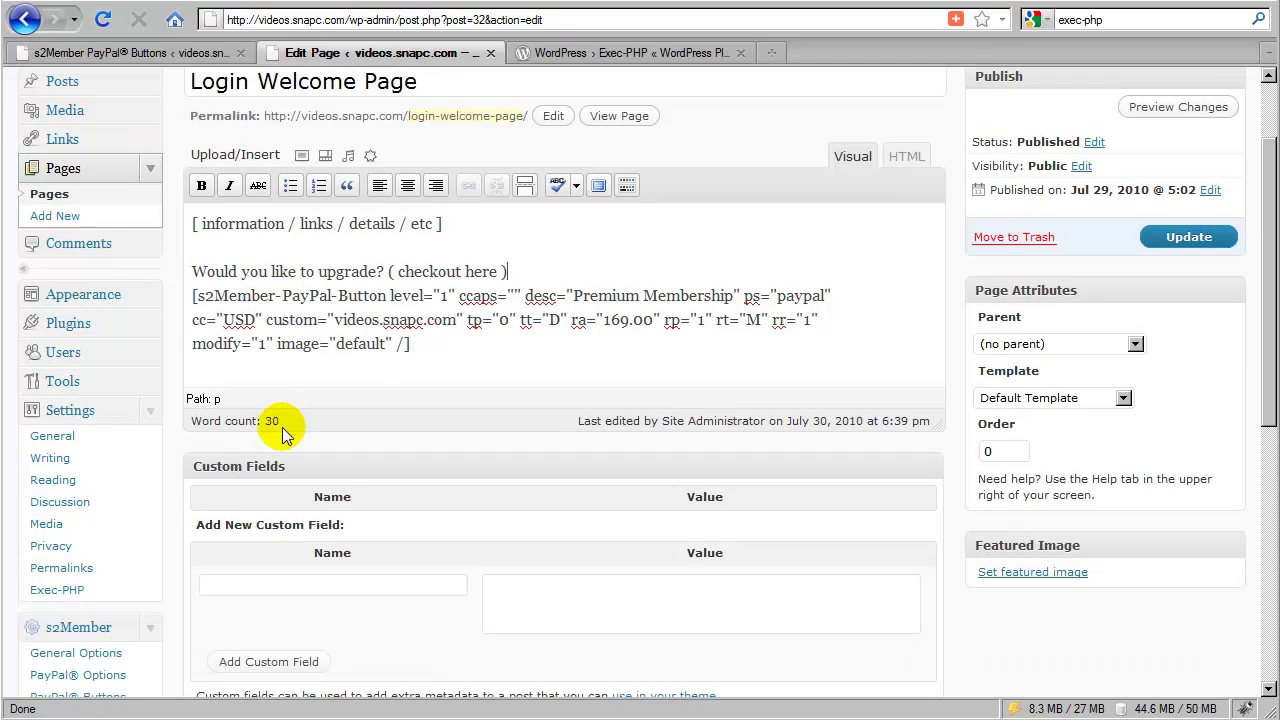
scroll(278, 438, "down", 4)
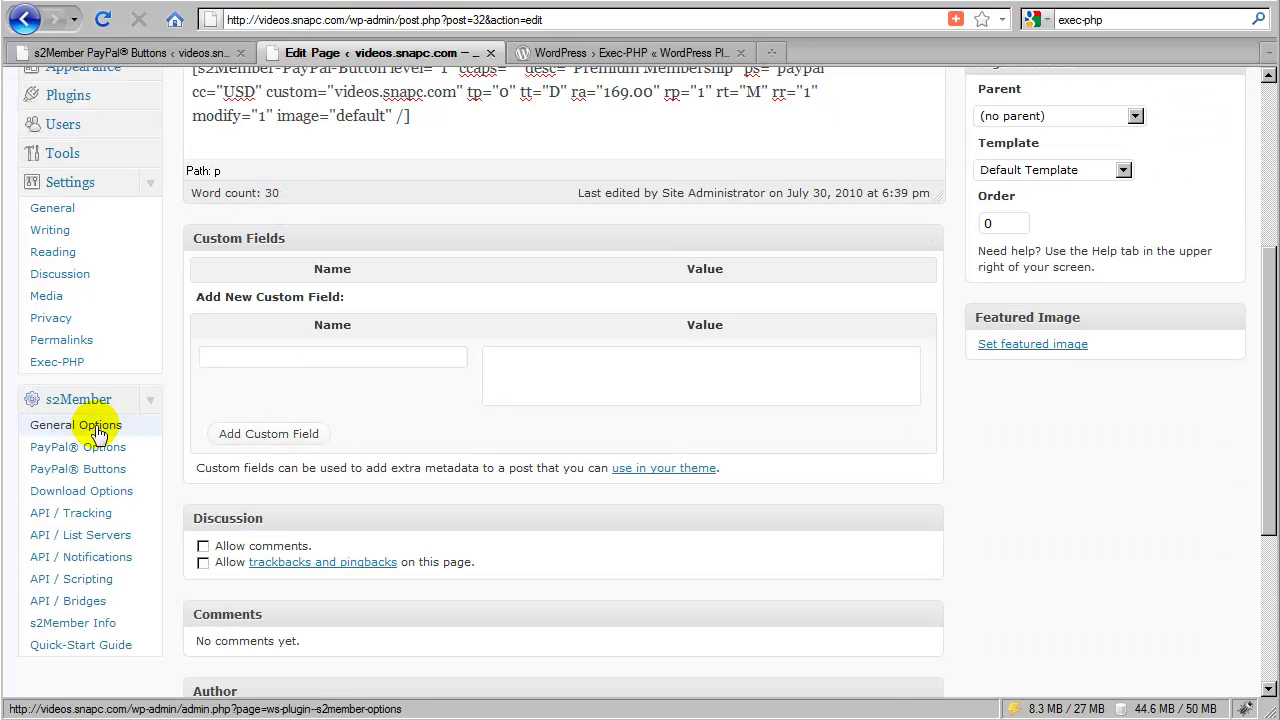
In s2Member General Options, set the Login Welcome Page dropdown to '— Select —'.
left_click(97, 428)
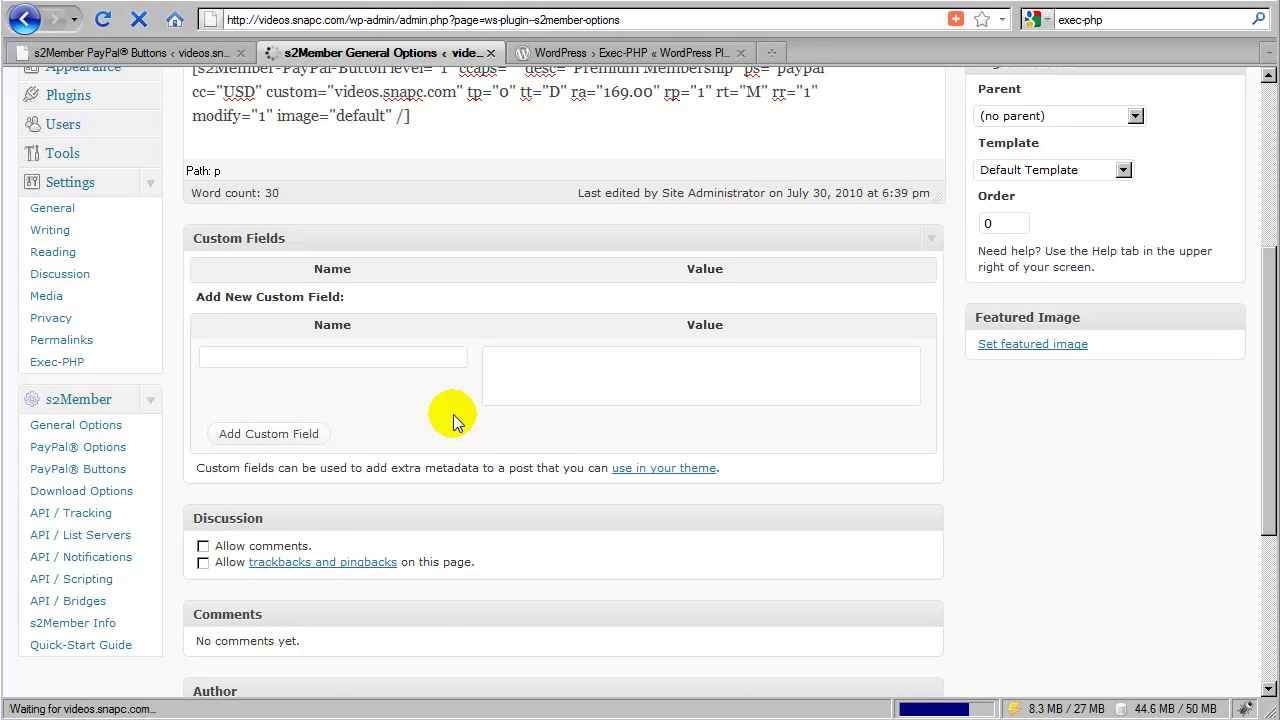
scroll(453, 418, "down", 6)
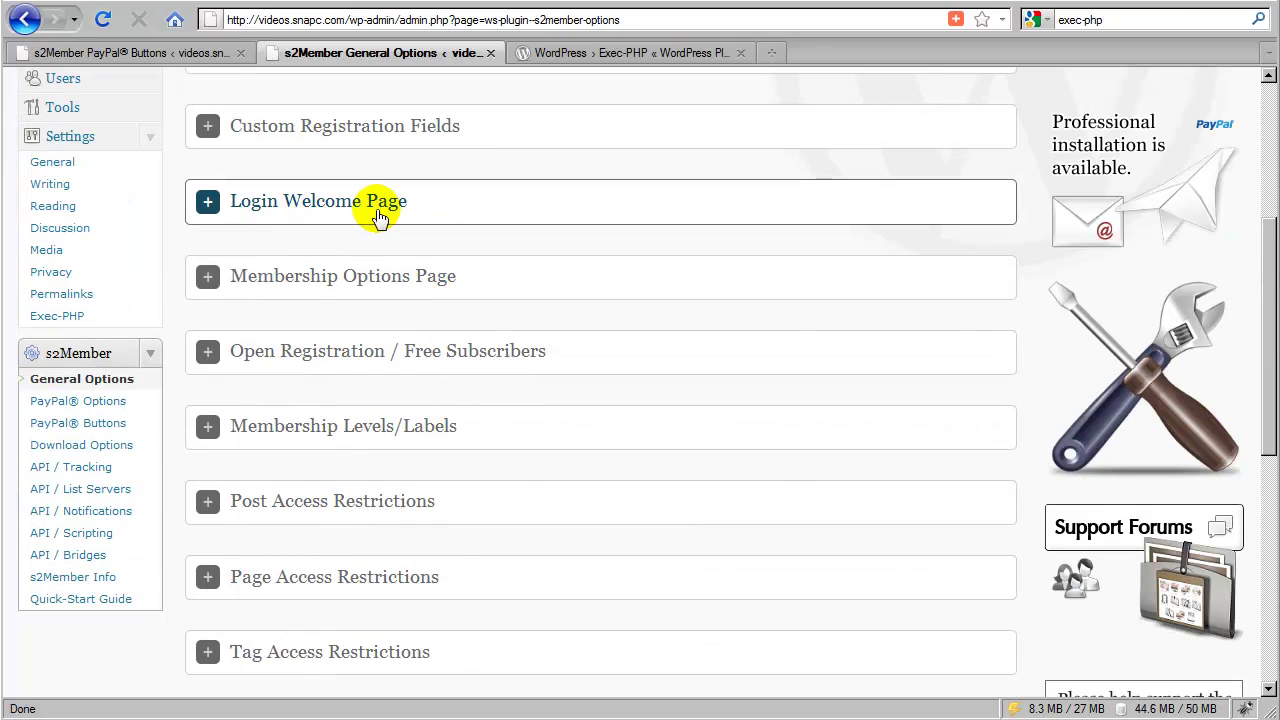
left_click(452, 217)
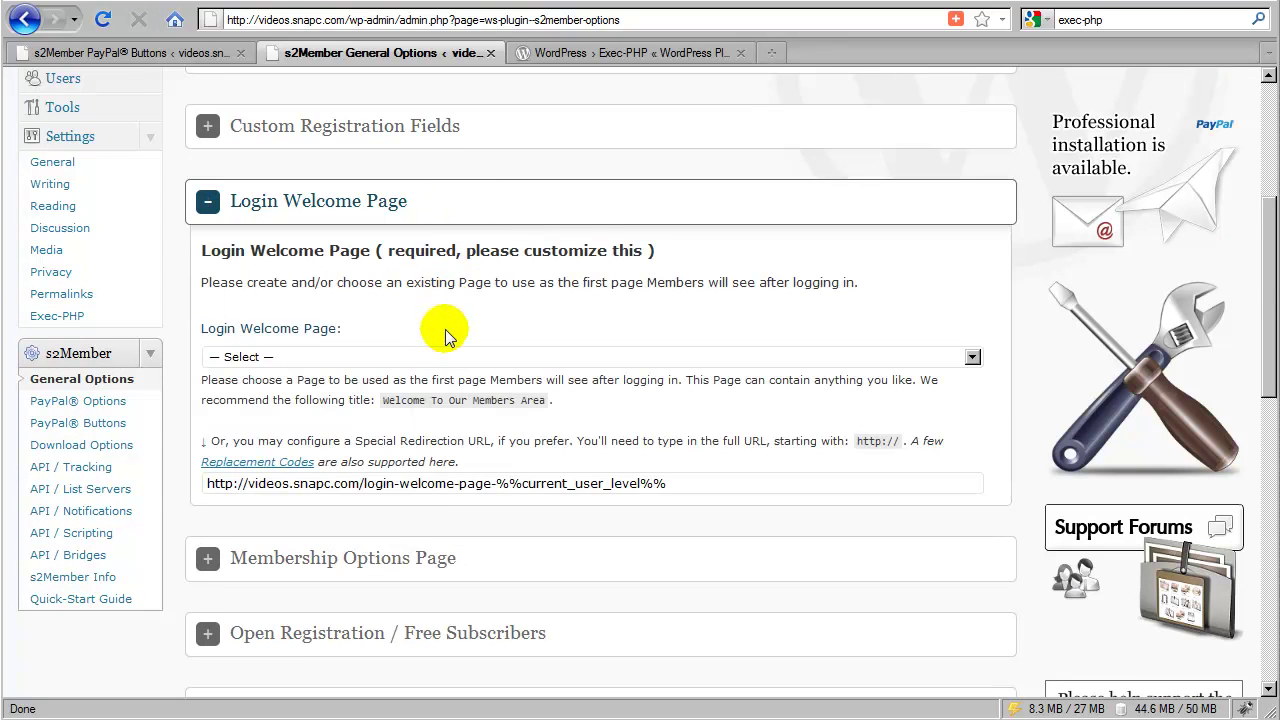
left_click(298, 357)
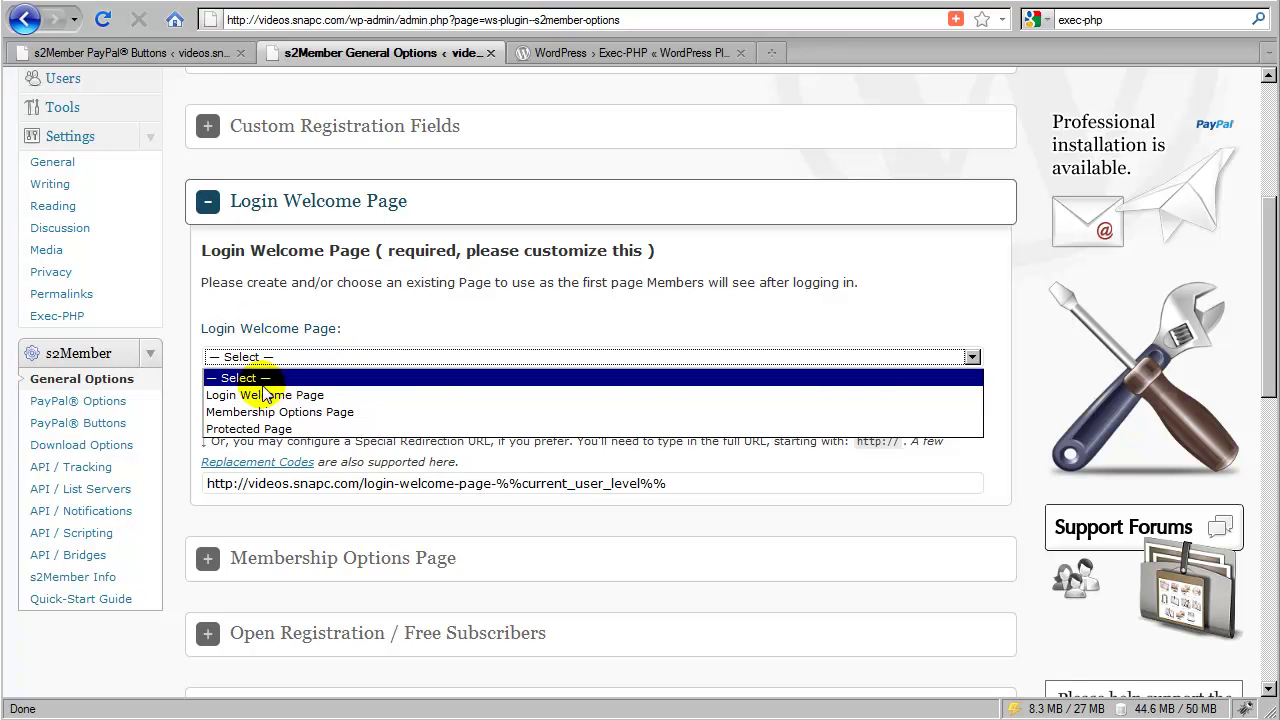
left_click(272, 396)
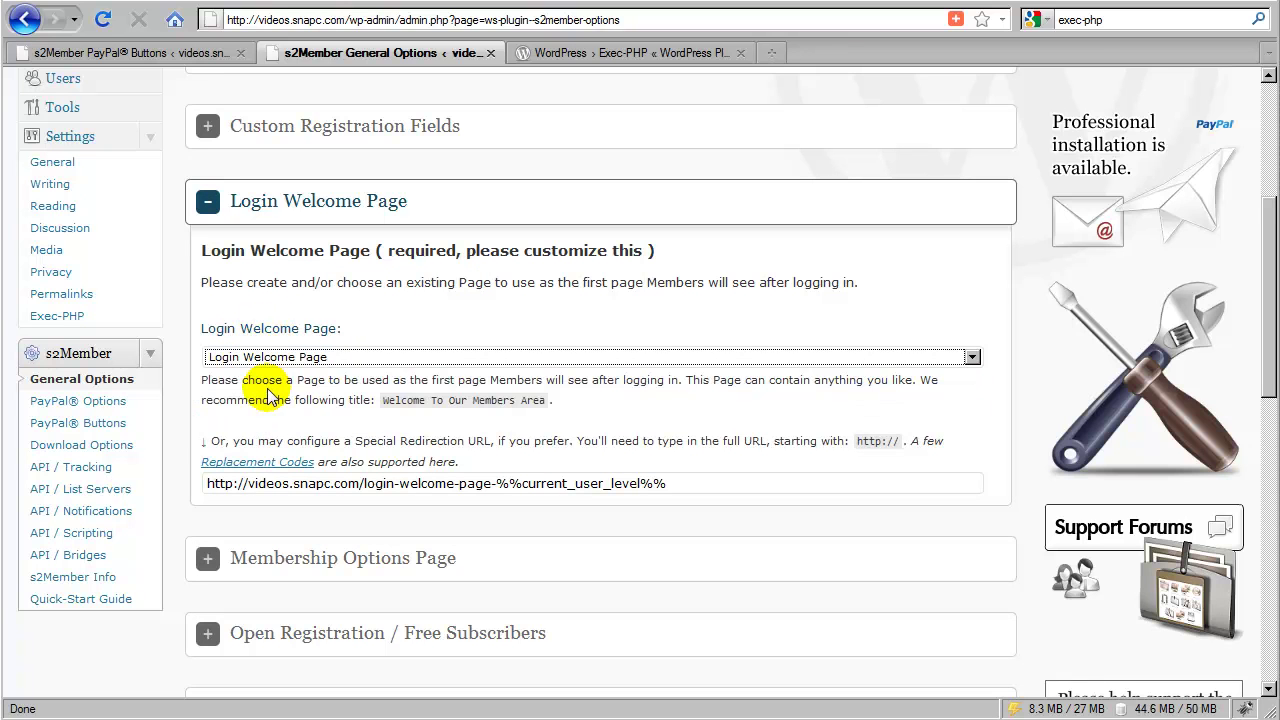
left_click(266, 388)
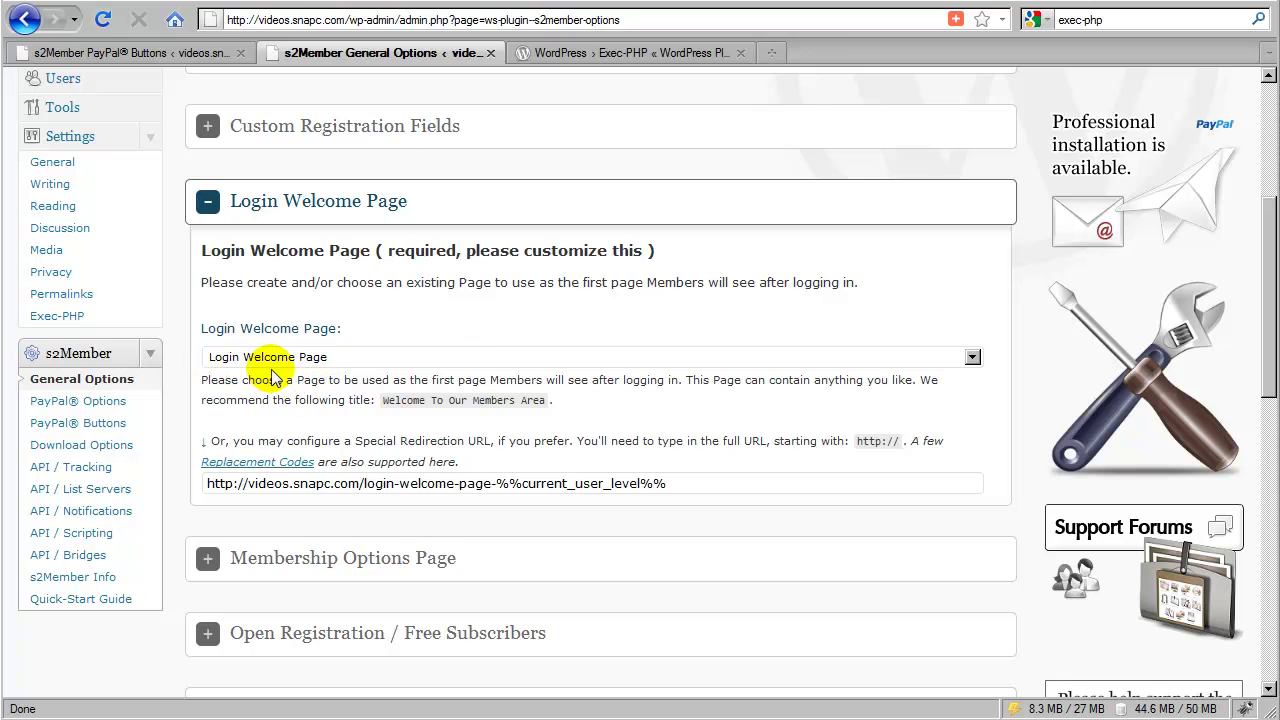
left_click(280, 357)
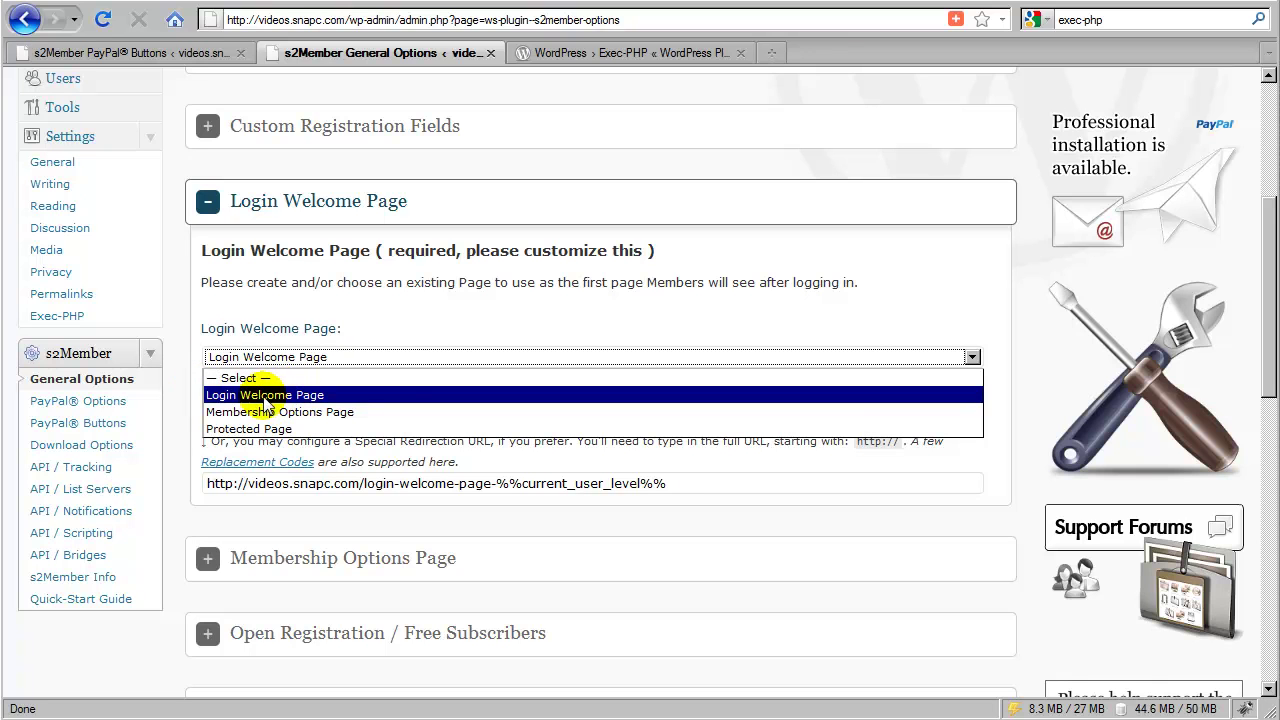
left_click(268, 397)
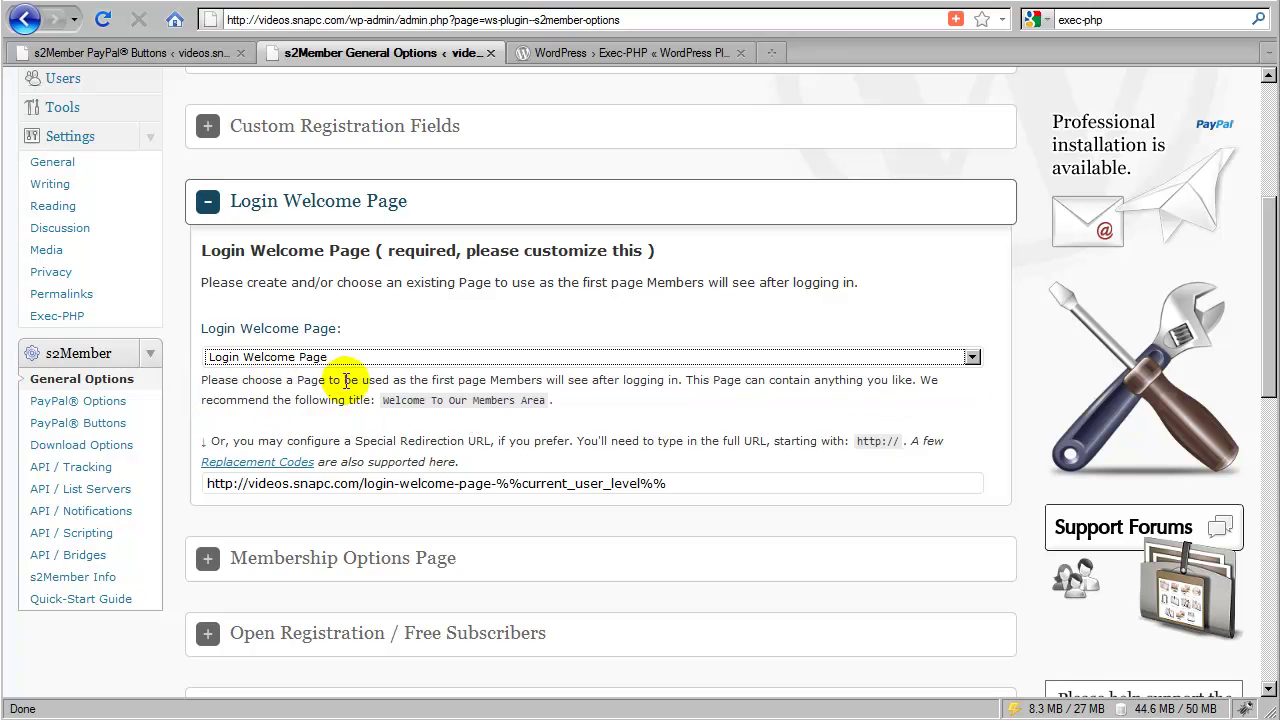
left_click(297, 357)
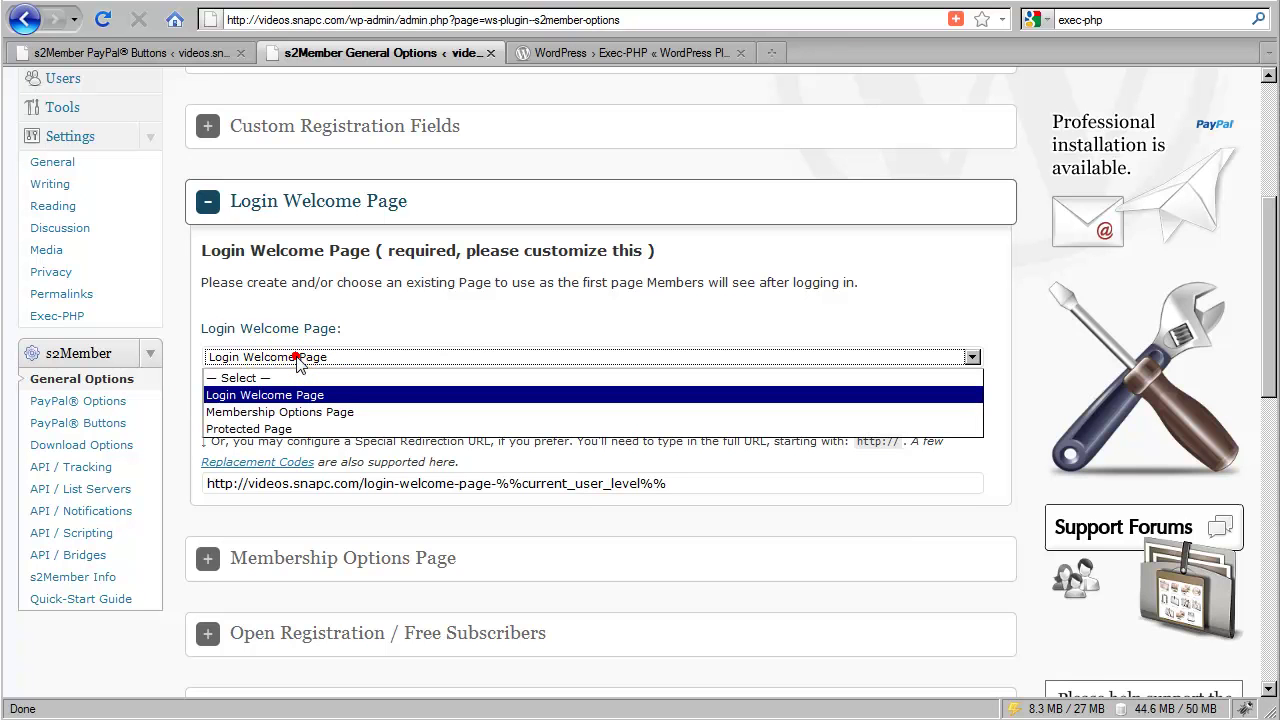
left_click(258, 374)
Review the Special Redirection URL ending in %%current_user_level%%, leaving it unchanged.
double_click(320, 402)
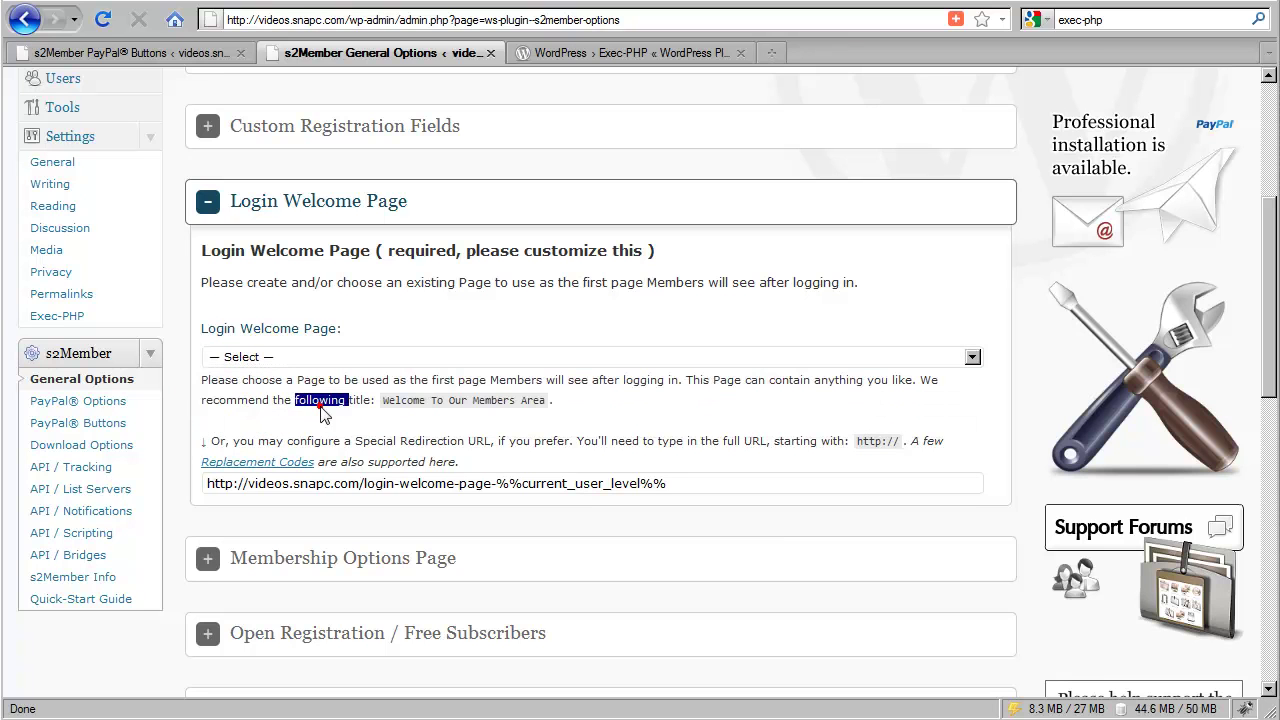
left_click(386, 438)
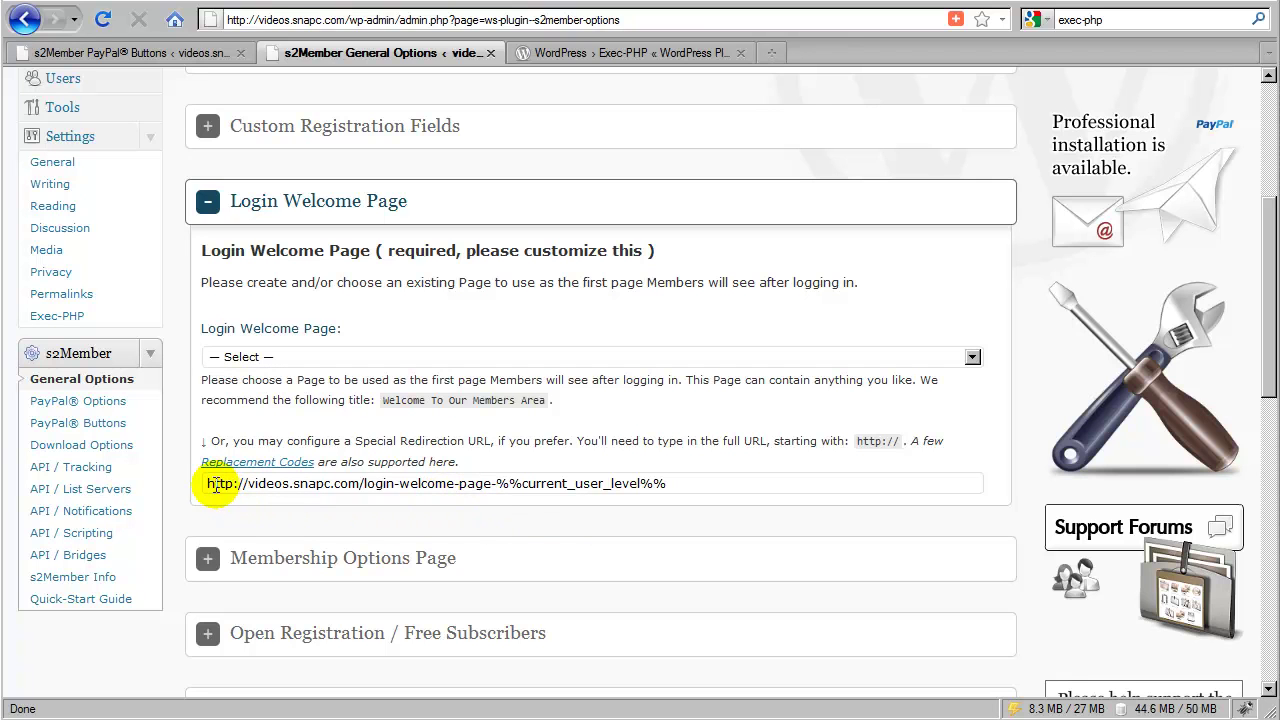
left_click_drag(209, 485, 680, 483)
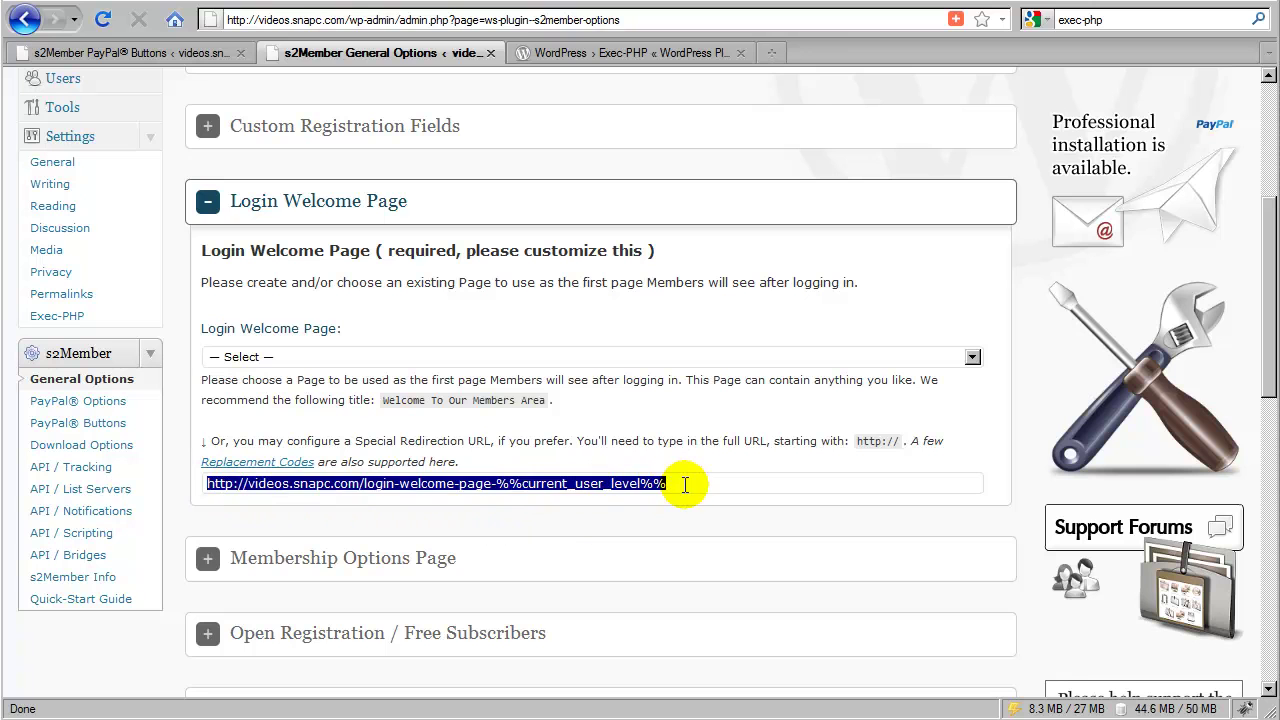
left_click(565, 502)
triple_click(497, 483)
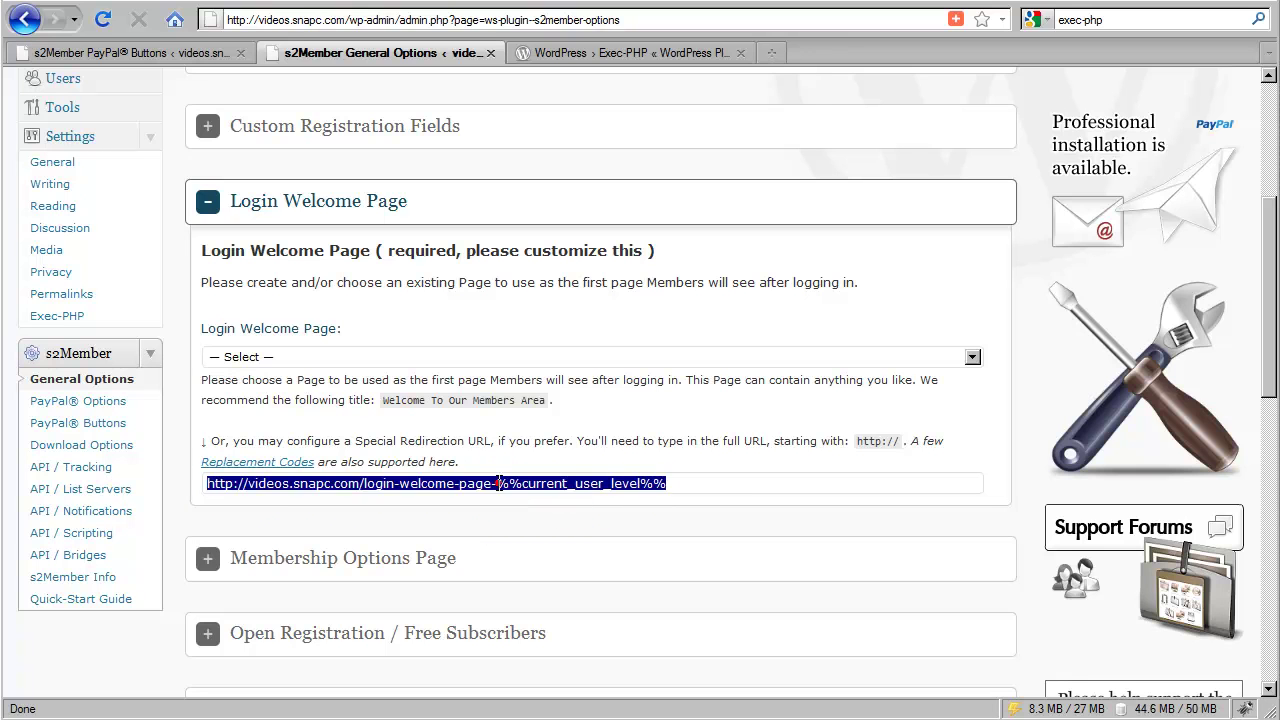
left_click(500, 485)
left_click_drag(496, 484, 628, 478)
left_click(625, 478)
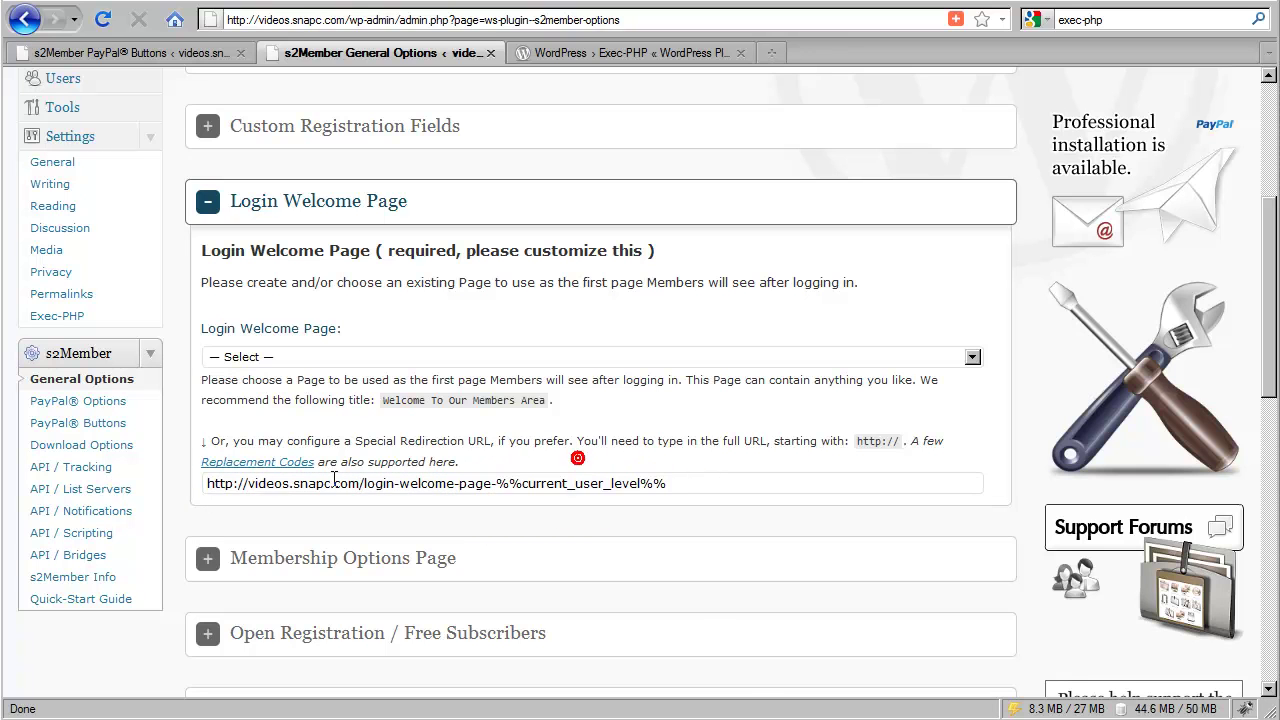
left_click(250, 462)
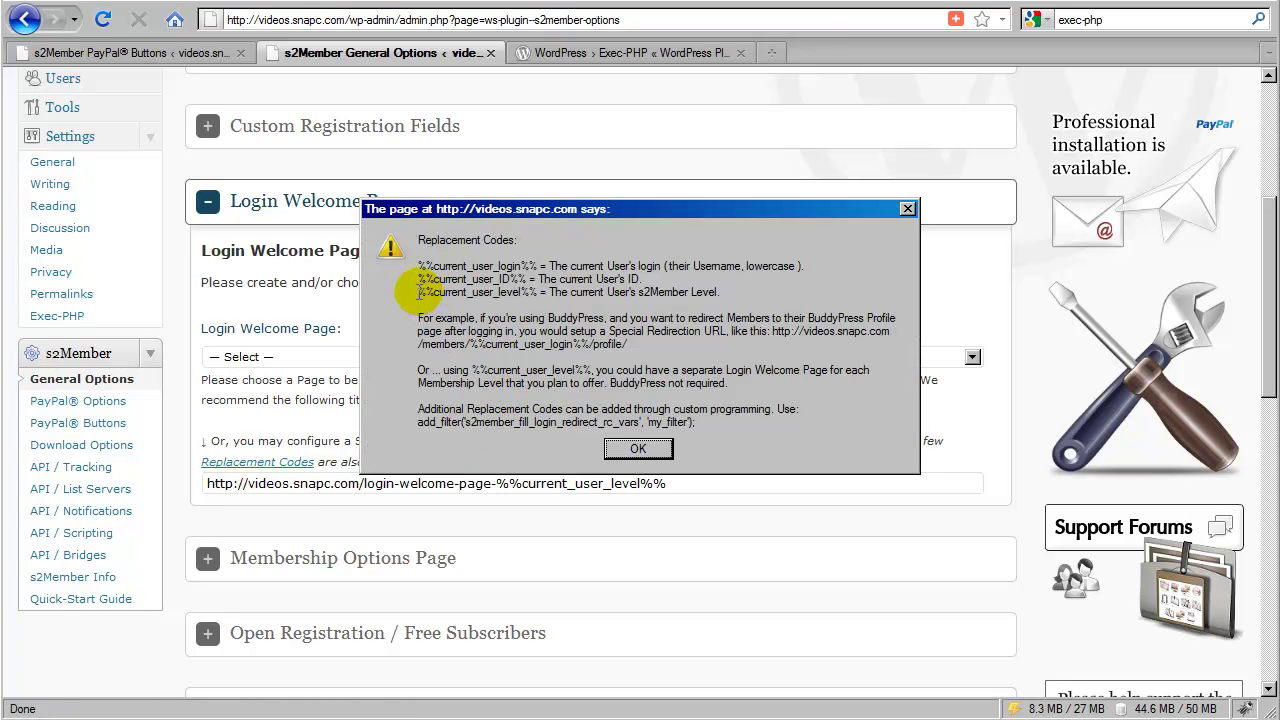
left_click_drag(419, 292, 530, 292)
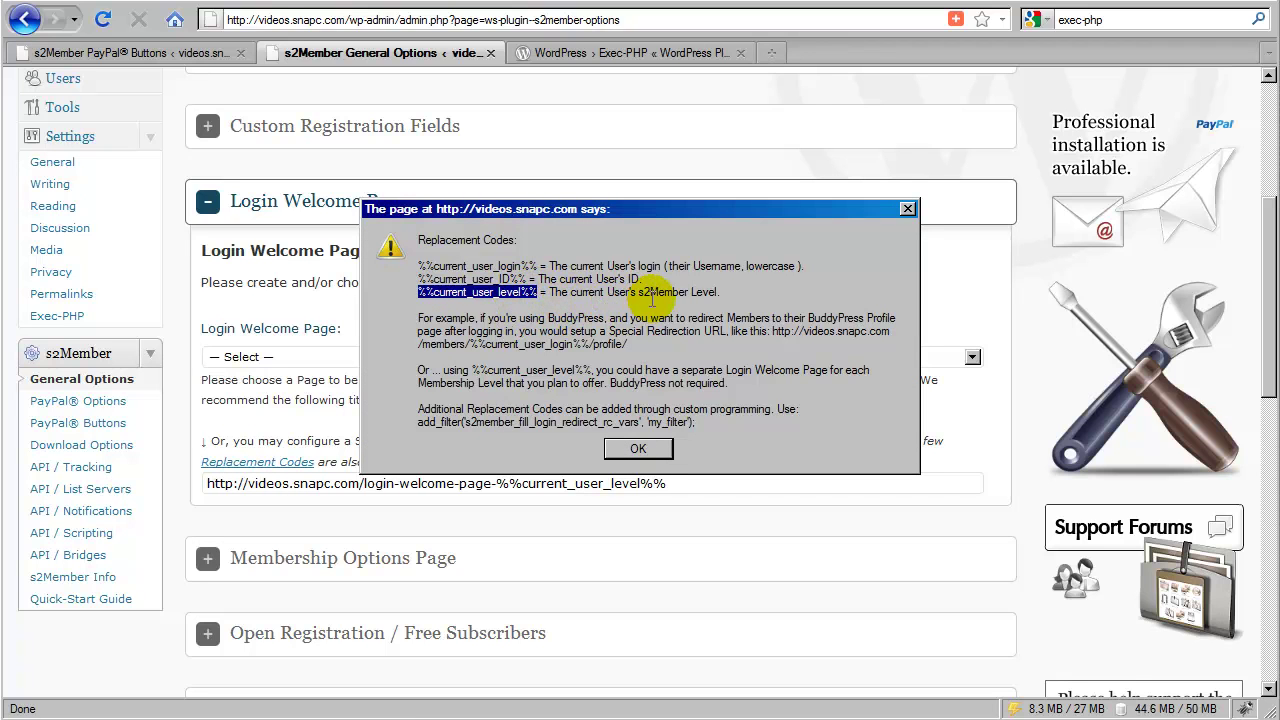
left_click(639, 450)
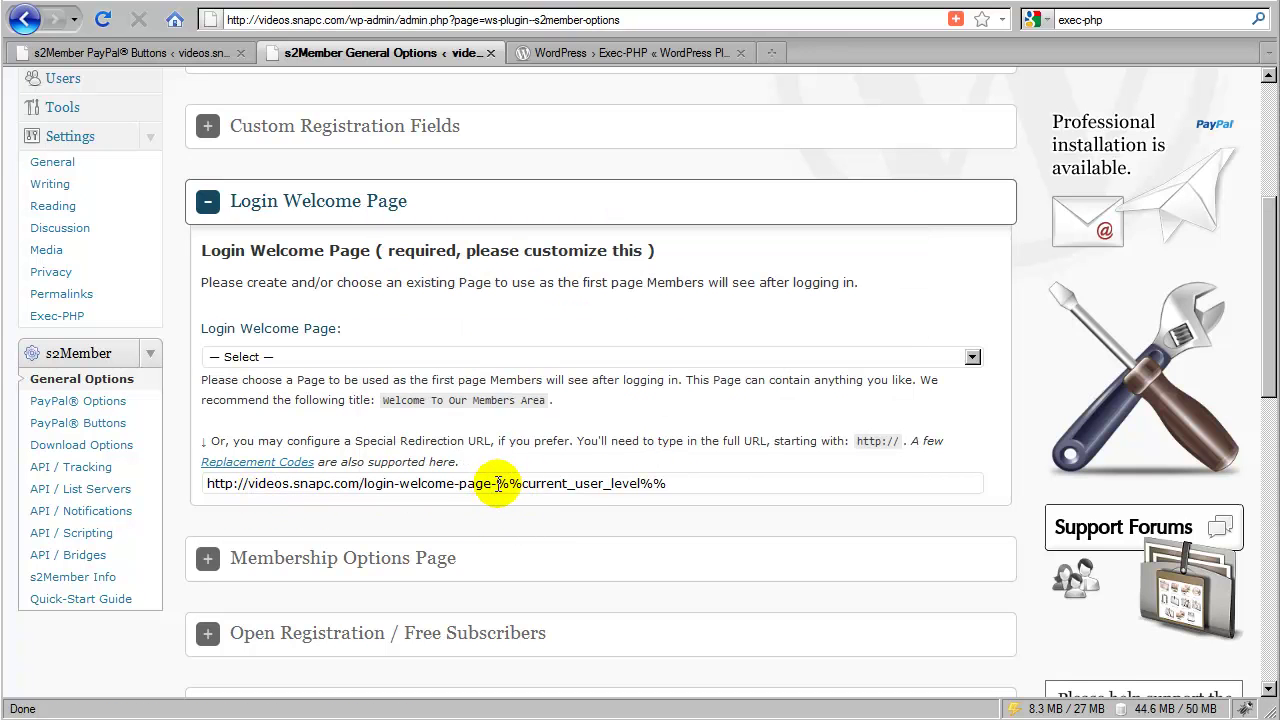
Test replacing %%current_user_level%% in the redirection URL with 0, then 1, undoing each.
left_click_drag(497, 483, 668, 480)
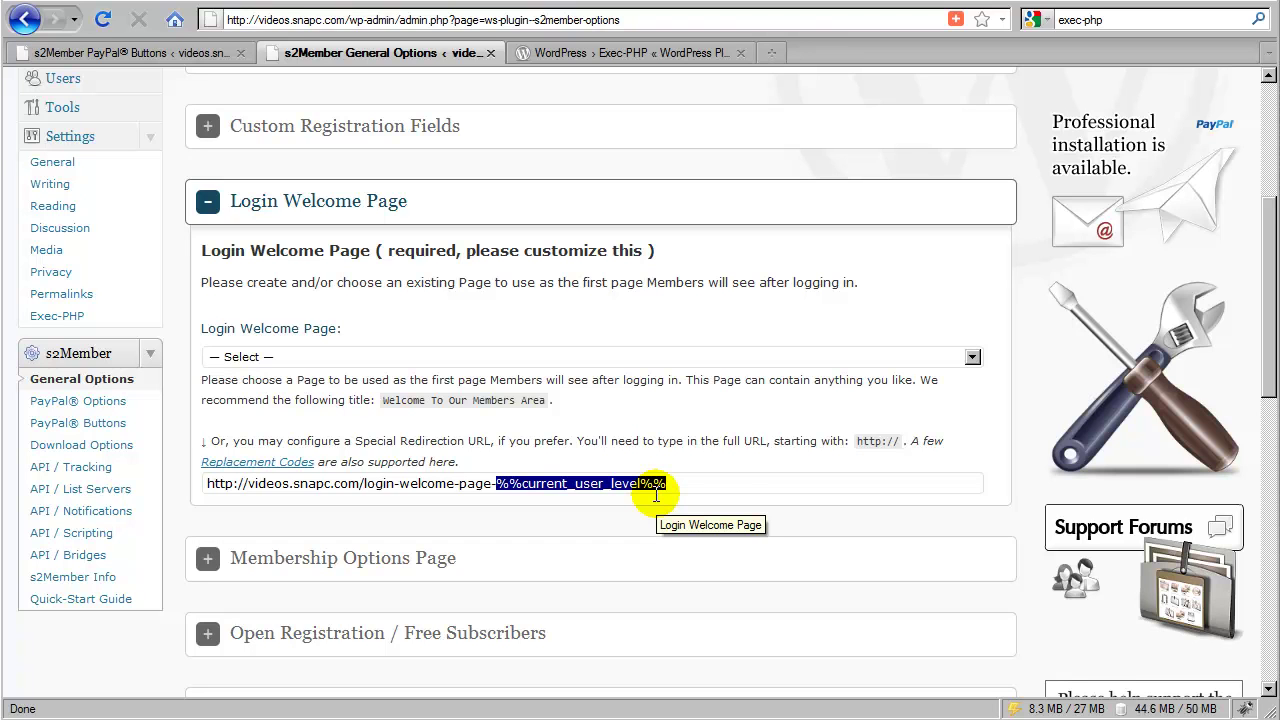
type("0")
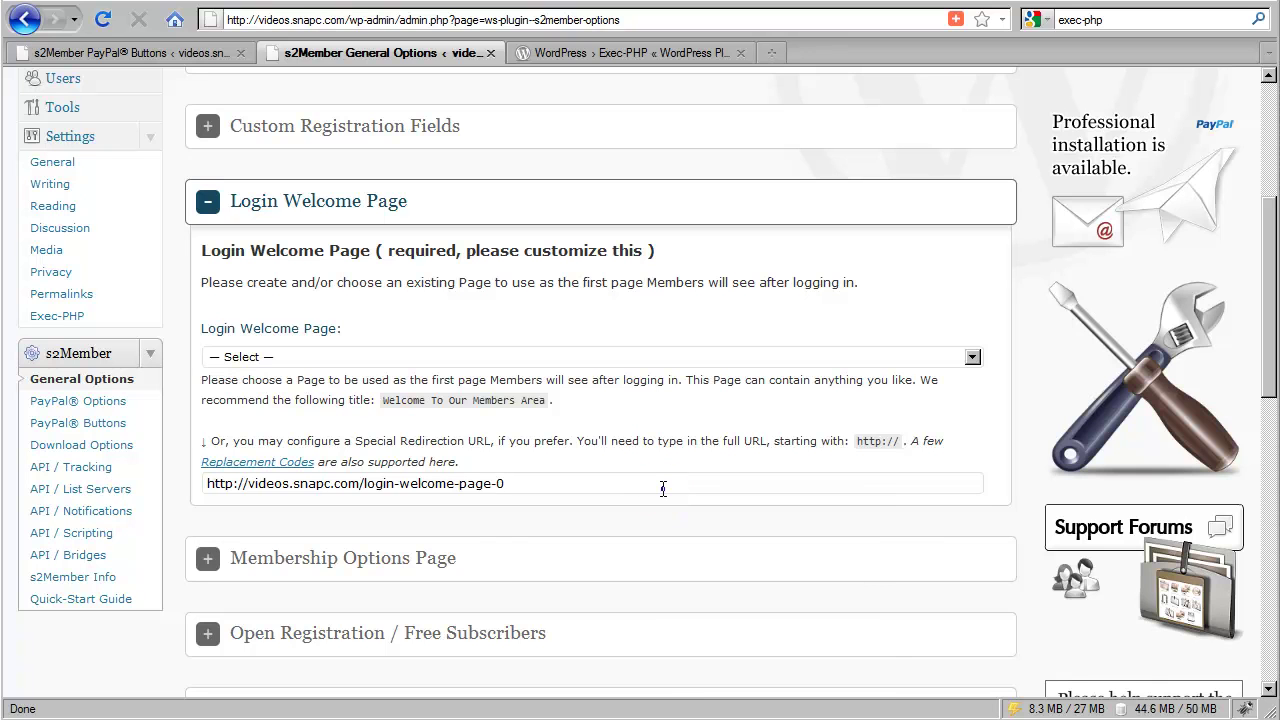
right_click(660, 486)
left_click(686, 518)
left_click(580, 483)
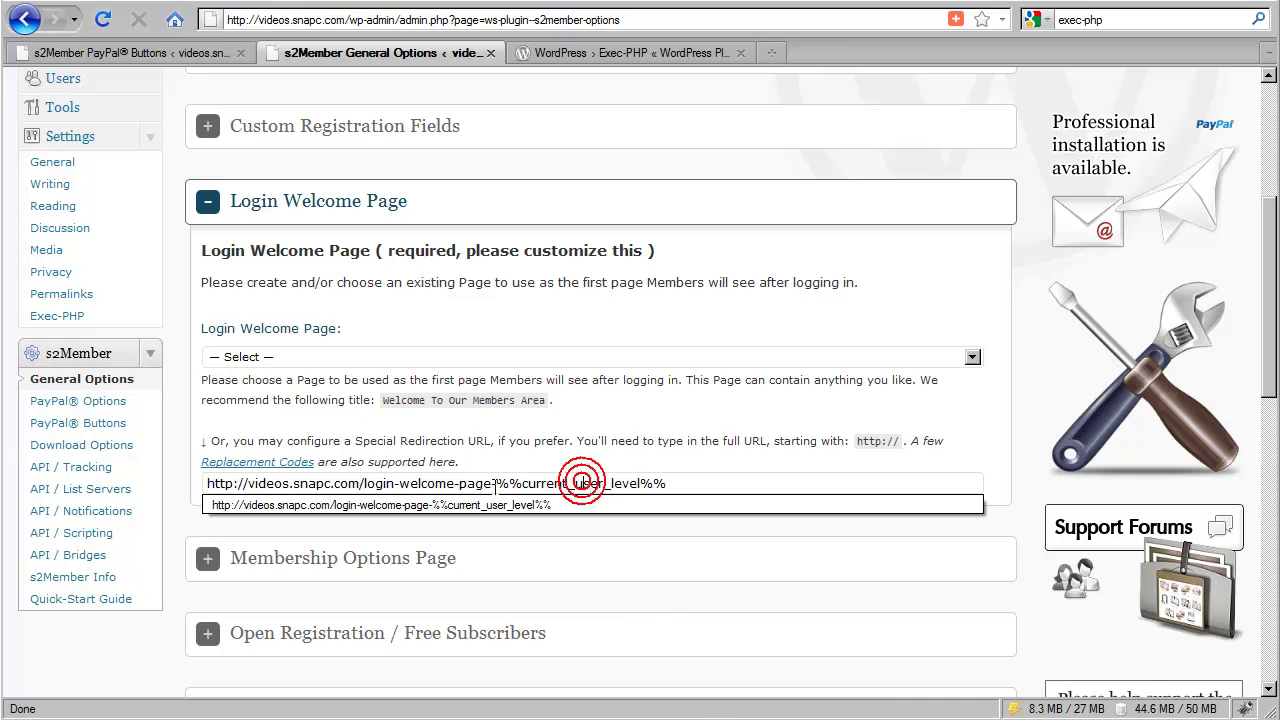
left_click_drag(497, 483, 666, 483)
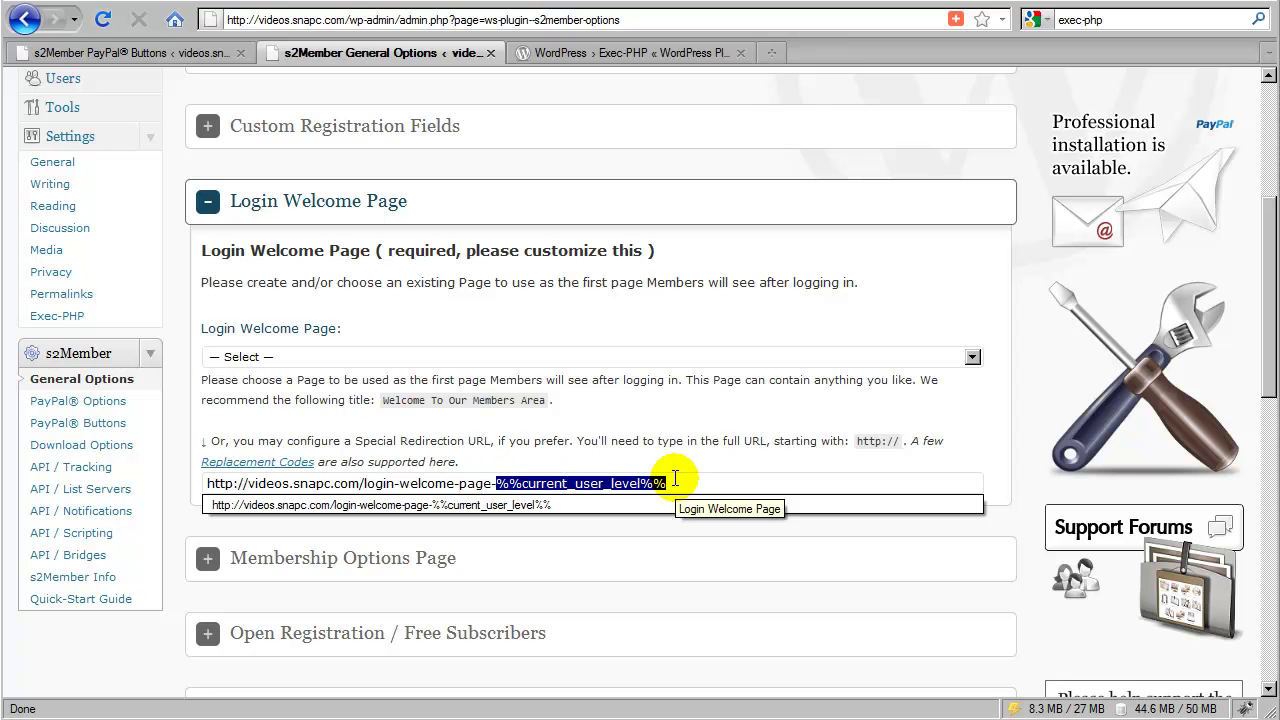
type("1")
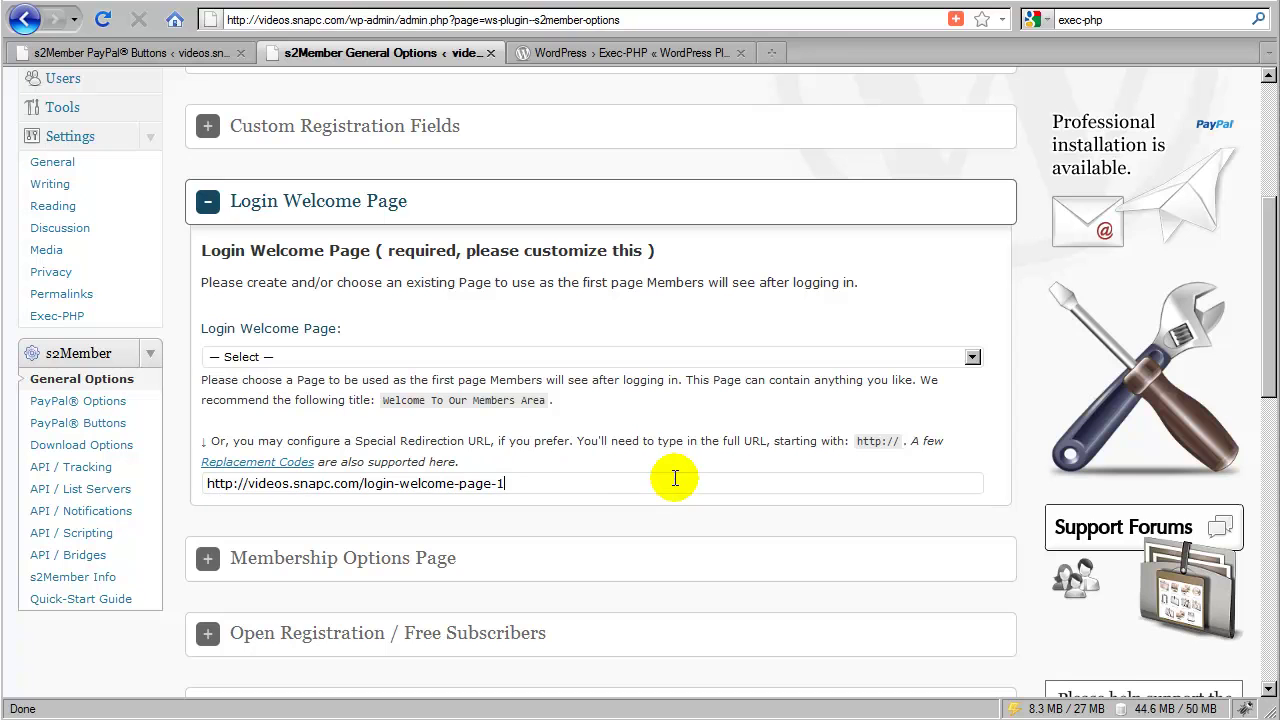
right_click(518, 488)
left_click(555, 523)
left_click(551, 517)
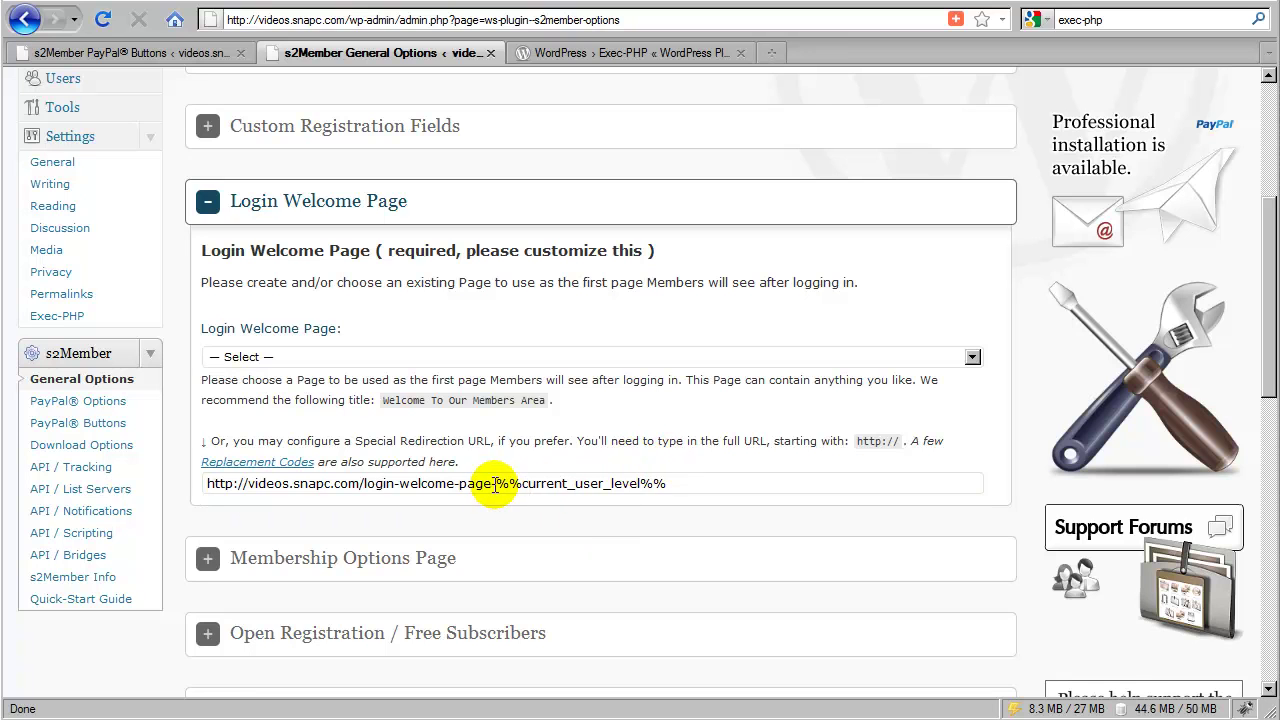
Try 0 once more, restore %%current_user_level%%, and save the s2Member general options.
left_click_drag(494, 486, 672, 483)
type("0")
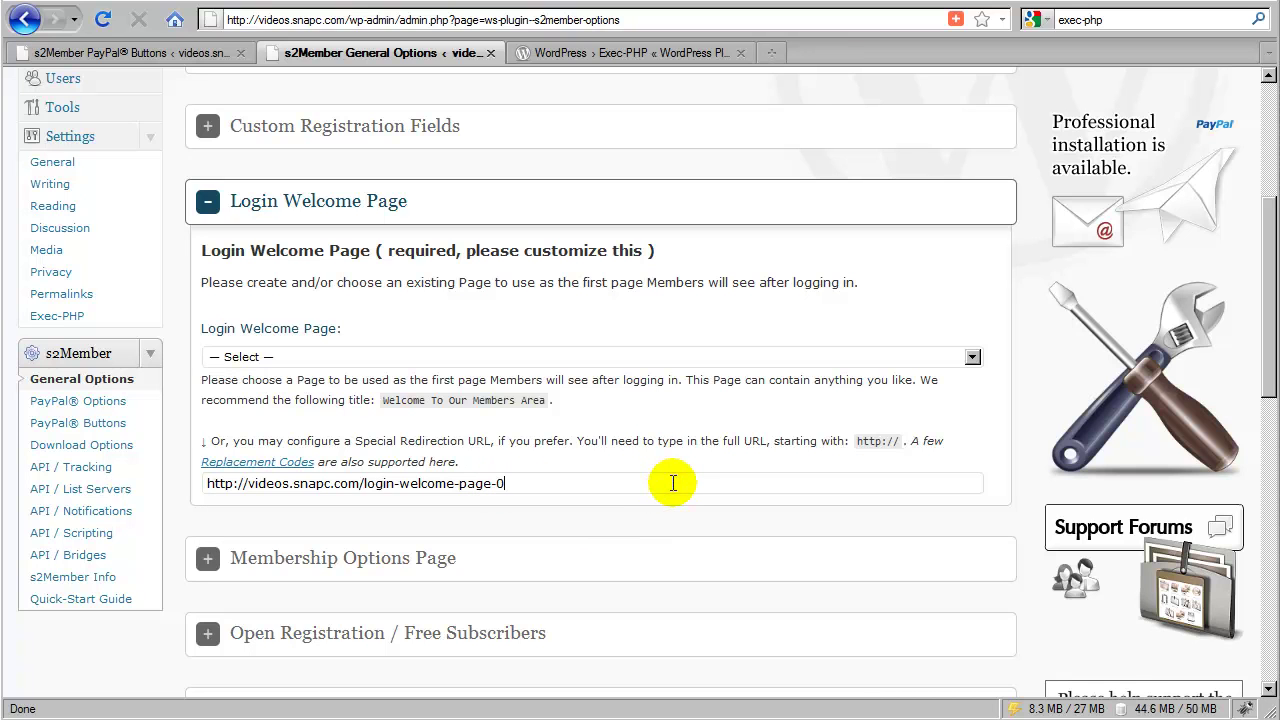
right_click(583, 486)
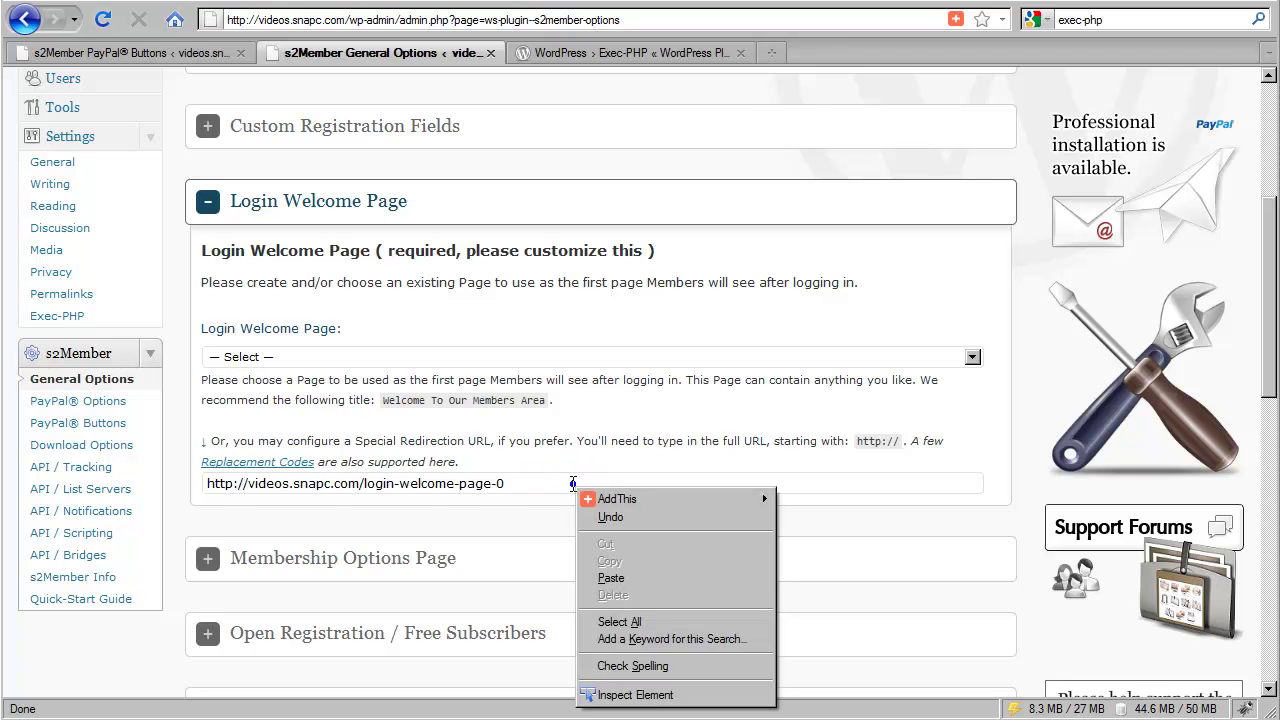
left_click(608, 516)
left_click(600, 522)
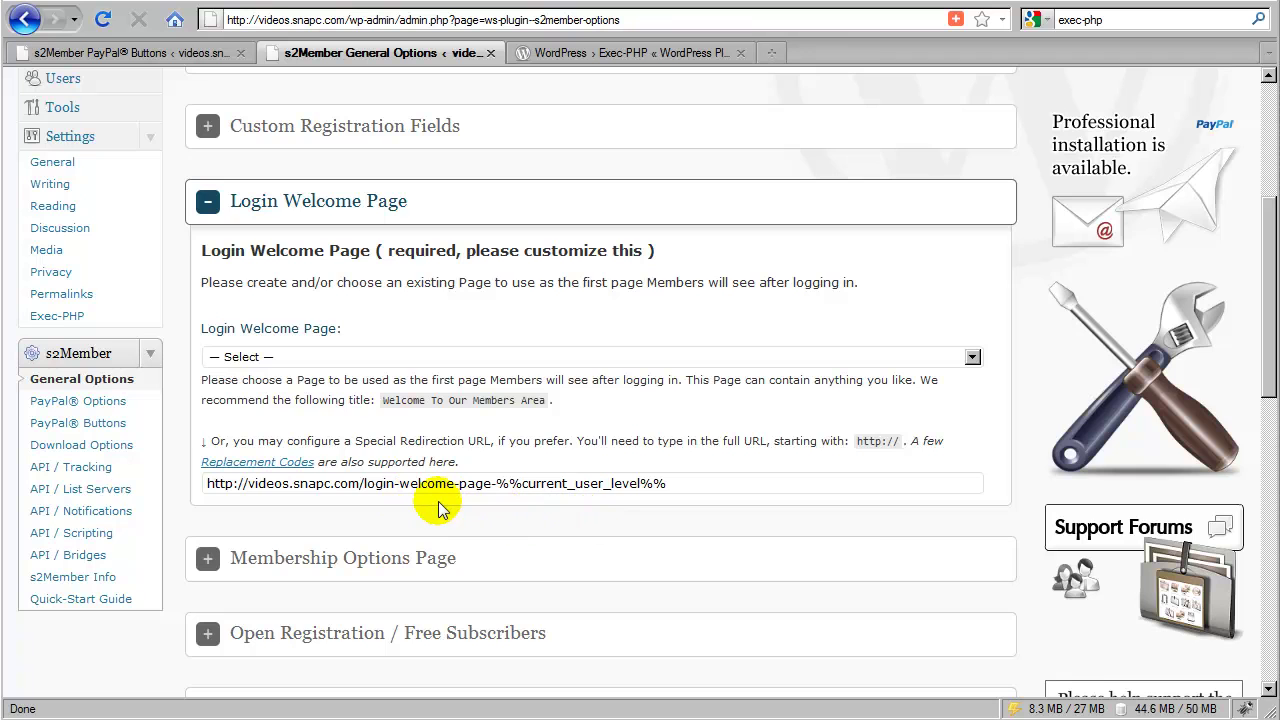
scroll(357, 528, "down", 12)
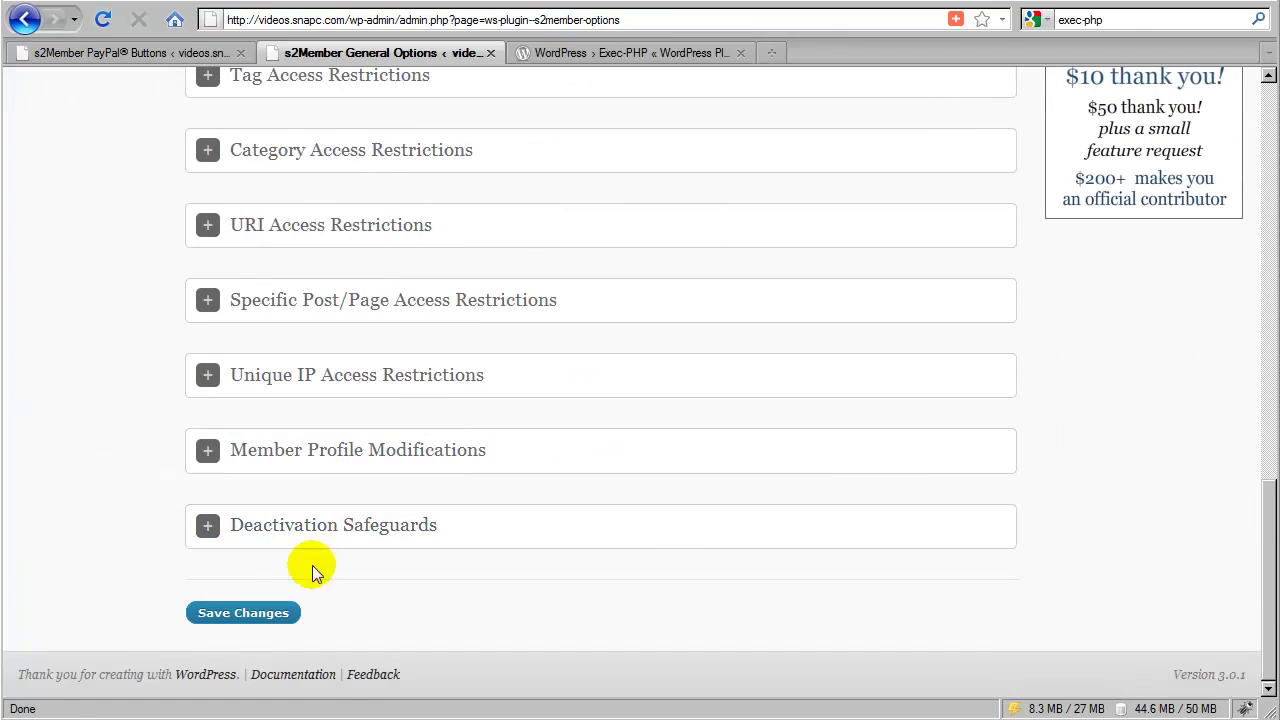
left_click(258, 615)
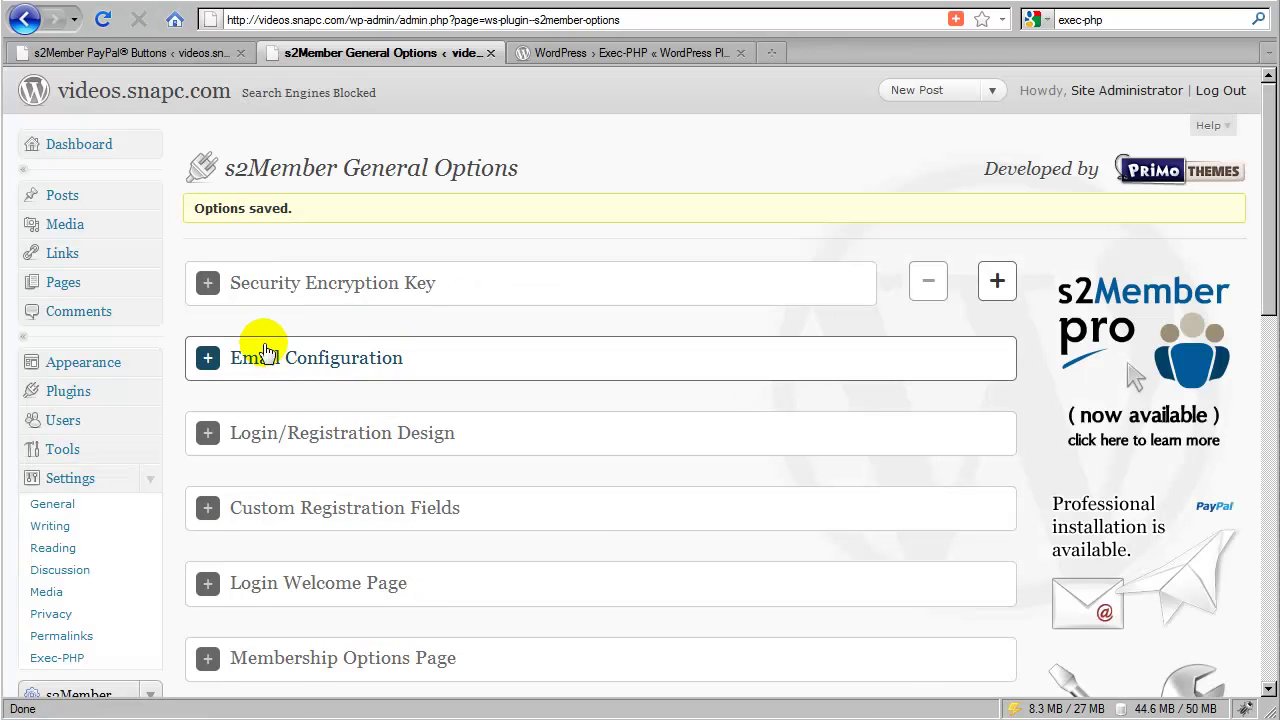
Open the Login Welcome Page and append '-0' to its permalink slug.
left_click(54, 288)
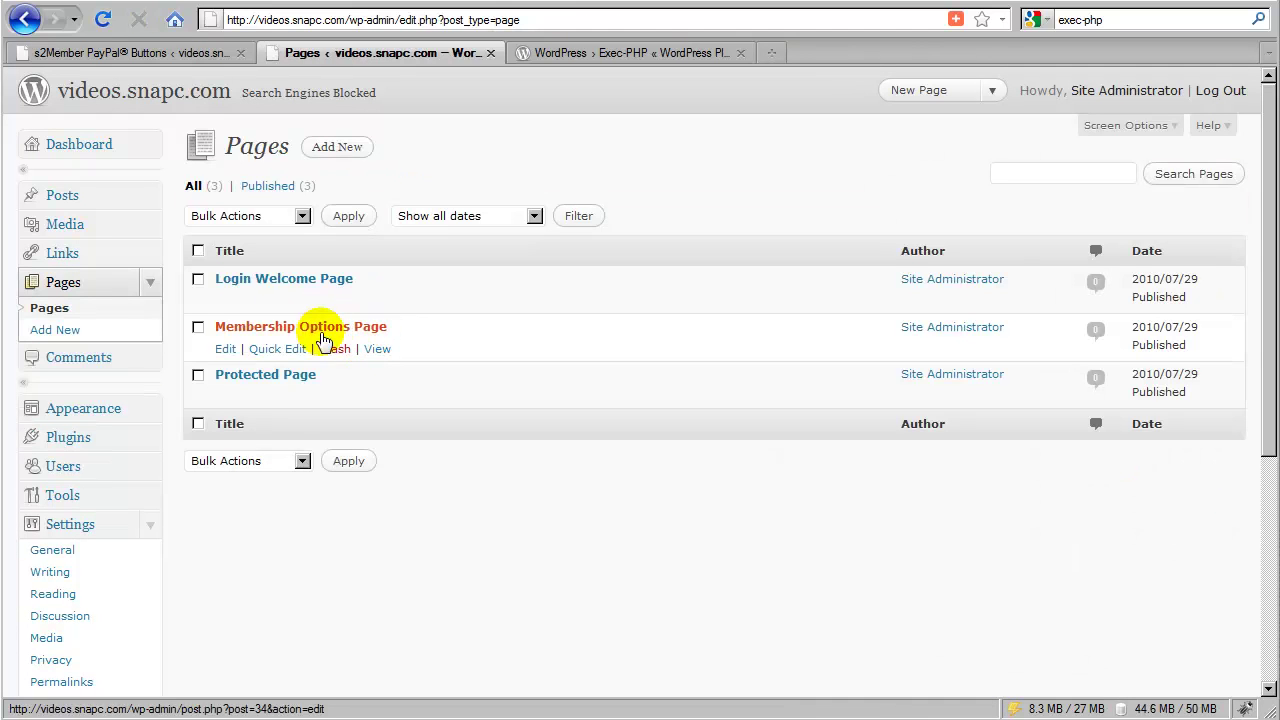
left_click(224, 302)
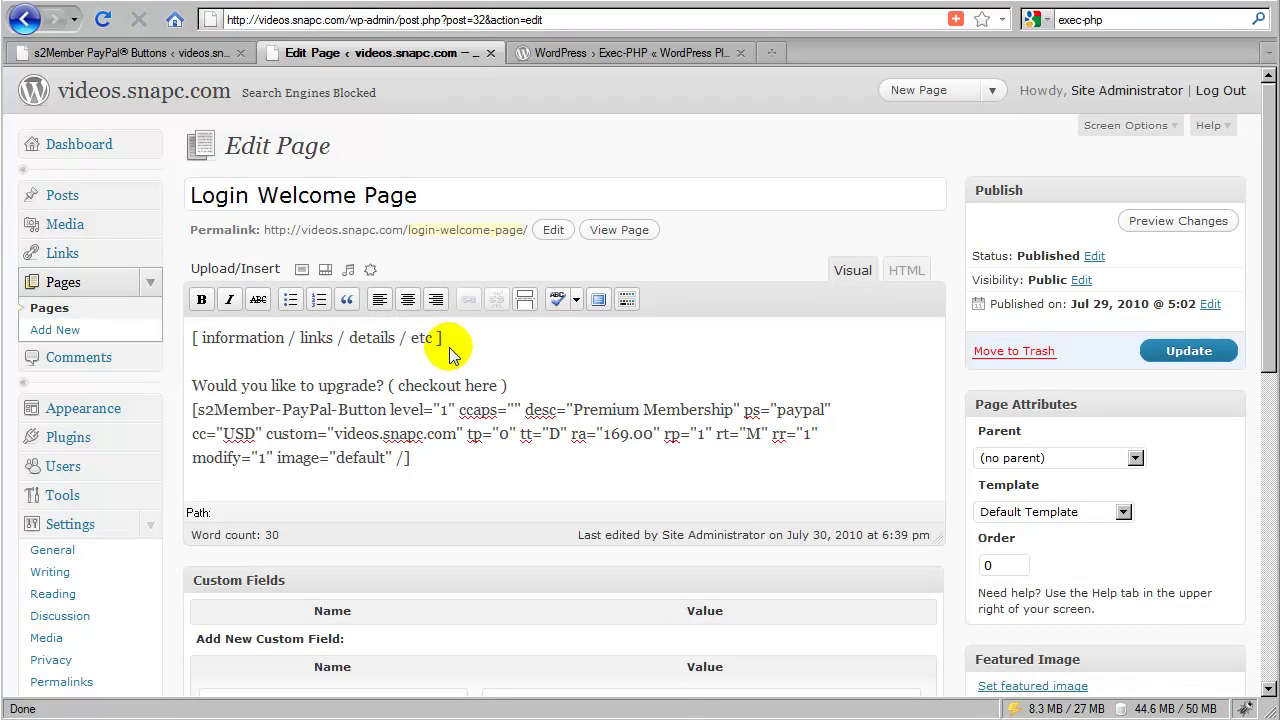
left_click(507, 232)
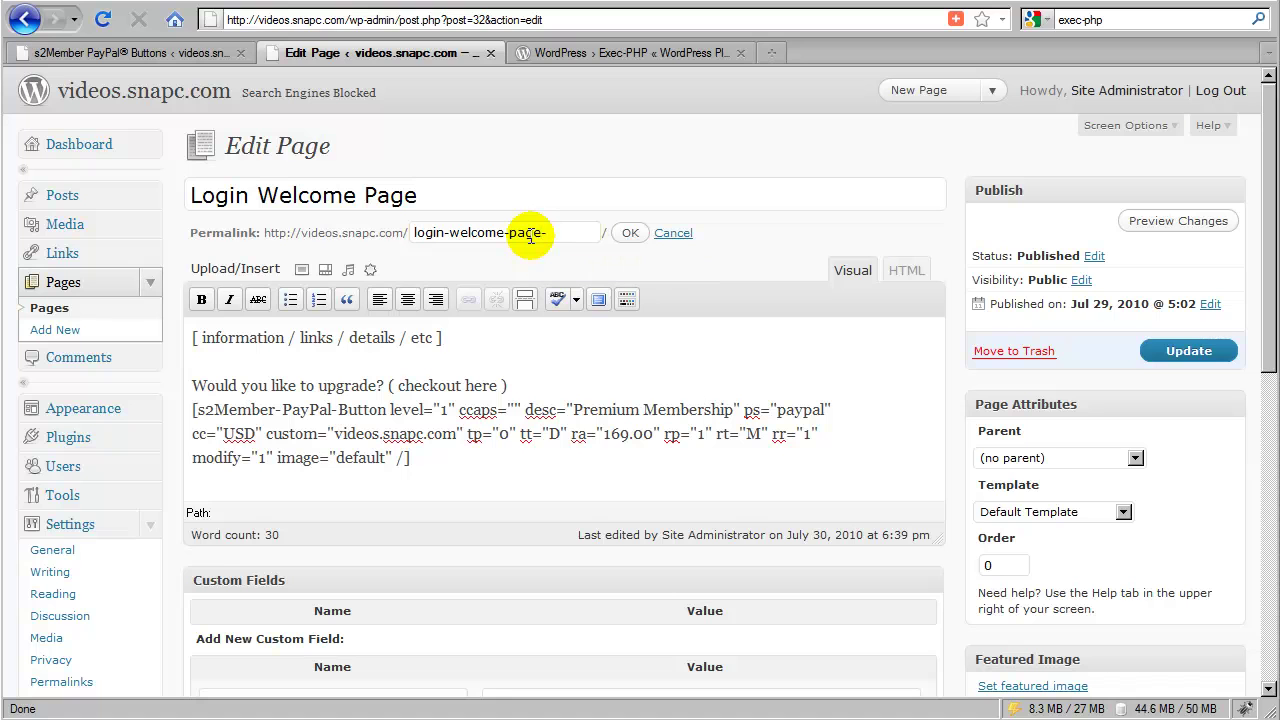
type("-0")
left_click(630, 232)
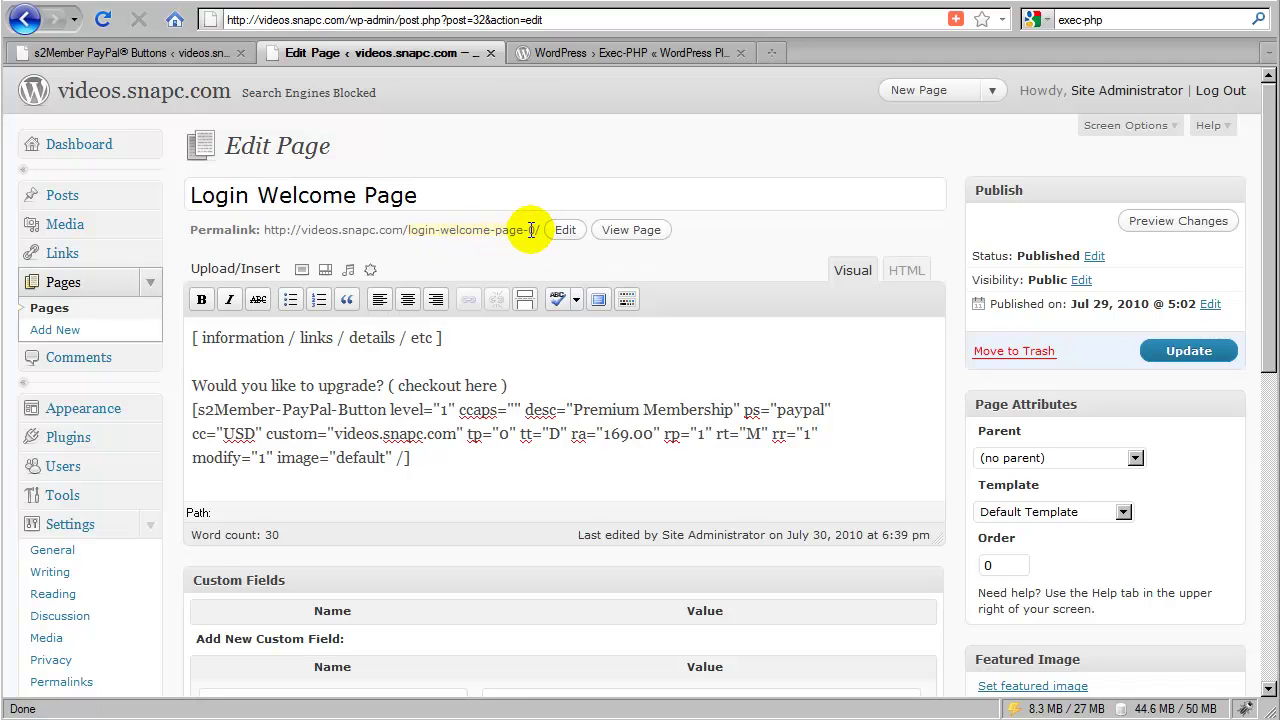
Copy the '[ information / links / details / etc ]' line and update the page.
left_click_drag(420, 462, 194, 409)
left_click(362, 435)
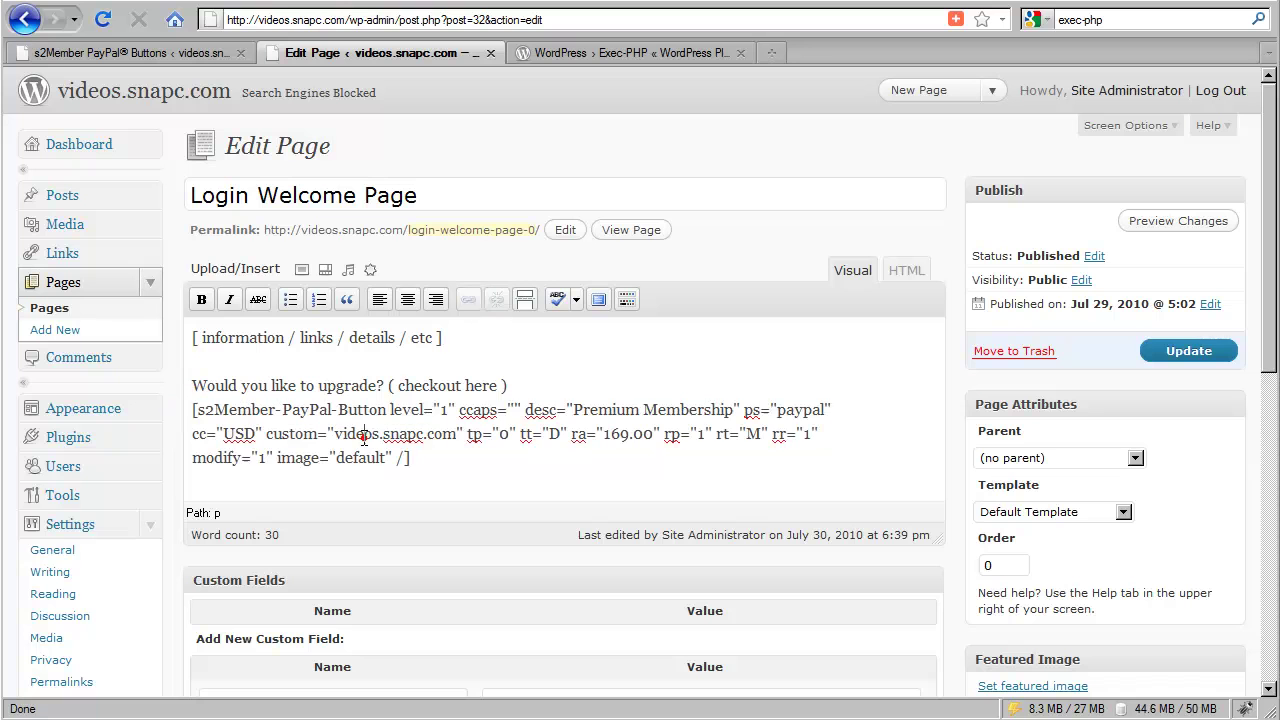
left_click_drag(444, 340, 200, 331)
right_click(205, 334)
left_click(238, 410)
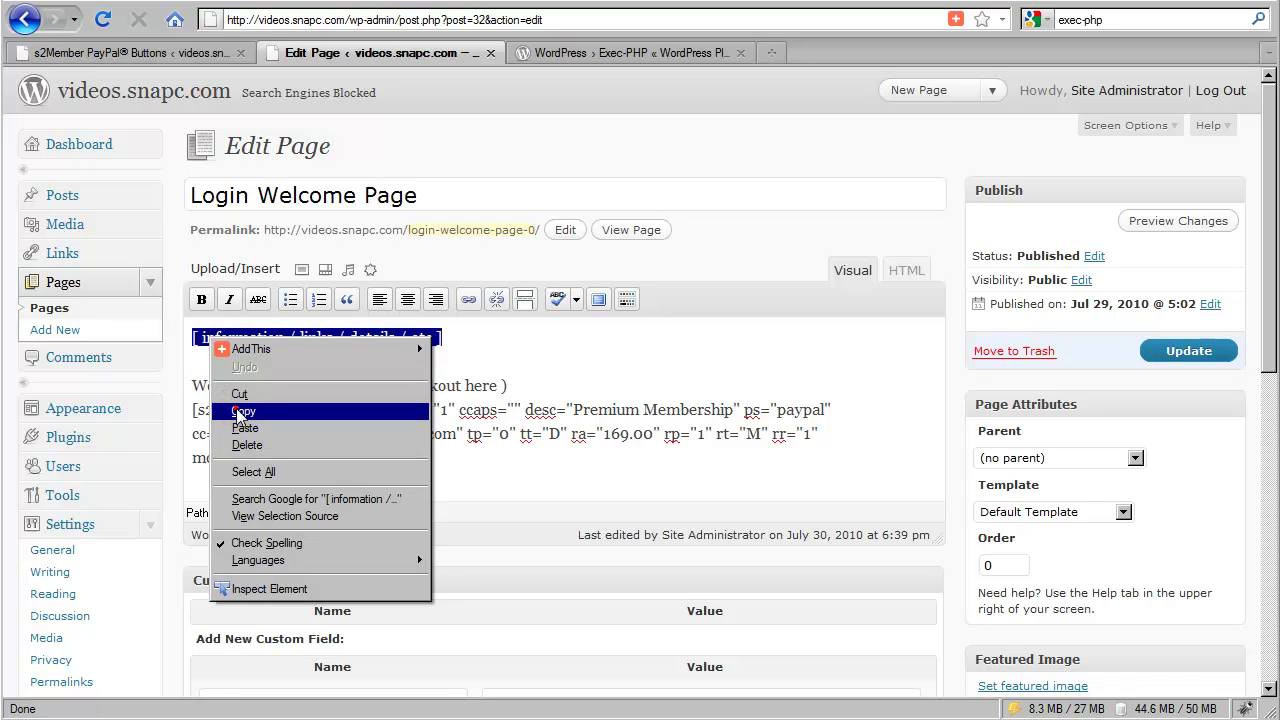
double_click(360, 338)
left_click(466, 338)
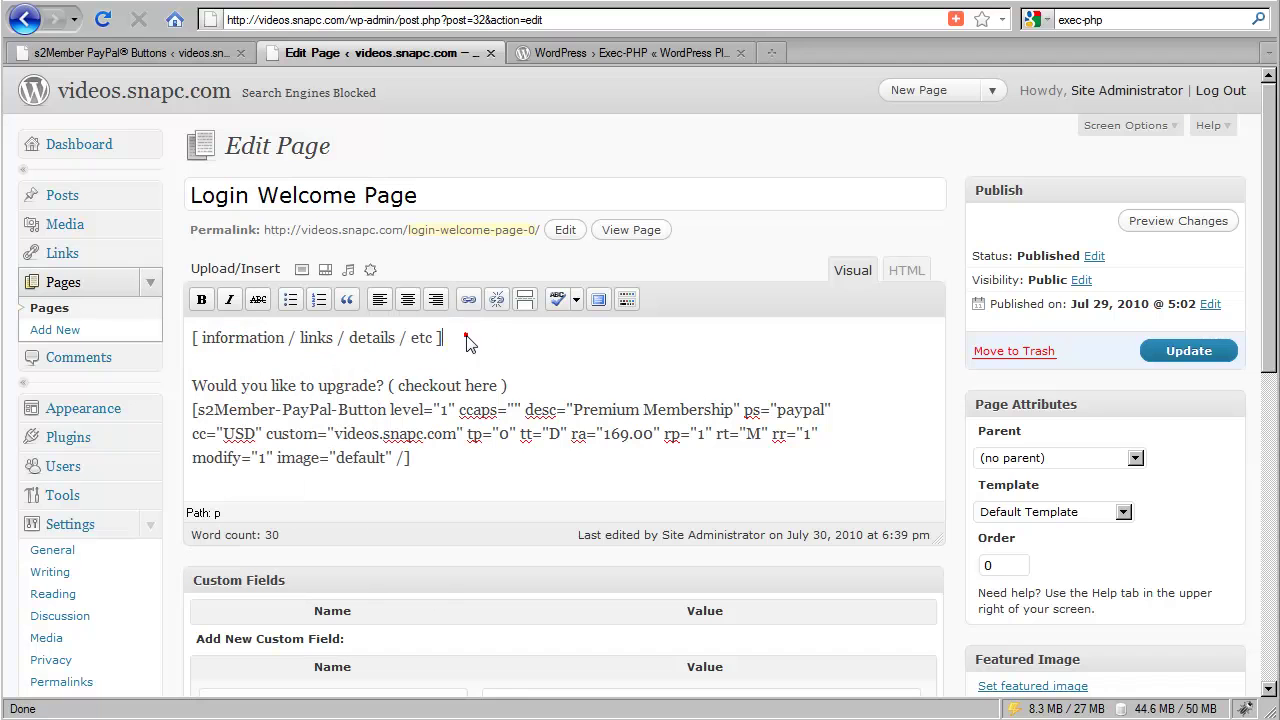
left_click(1189, 354)
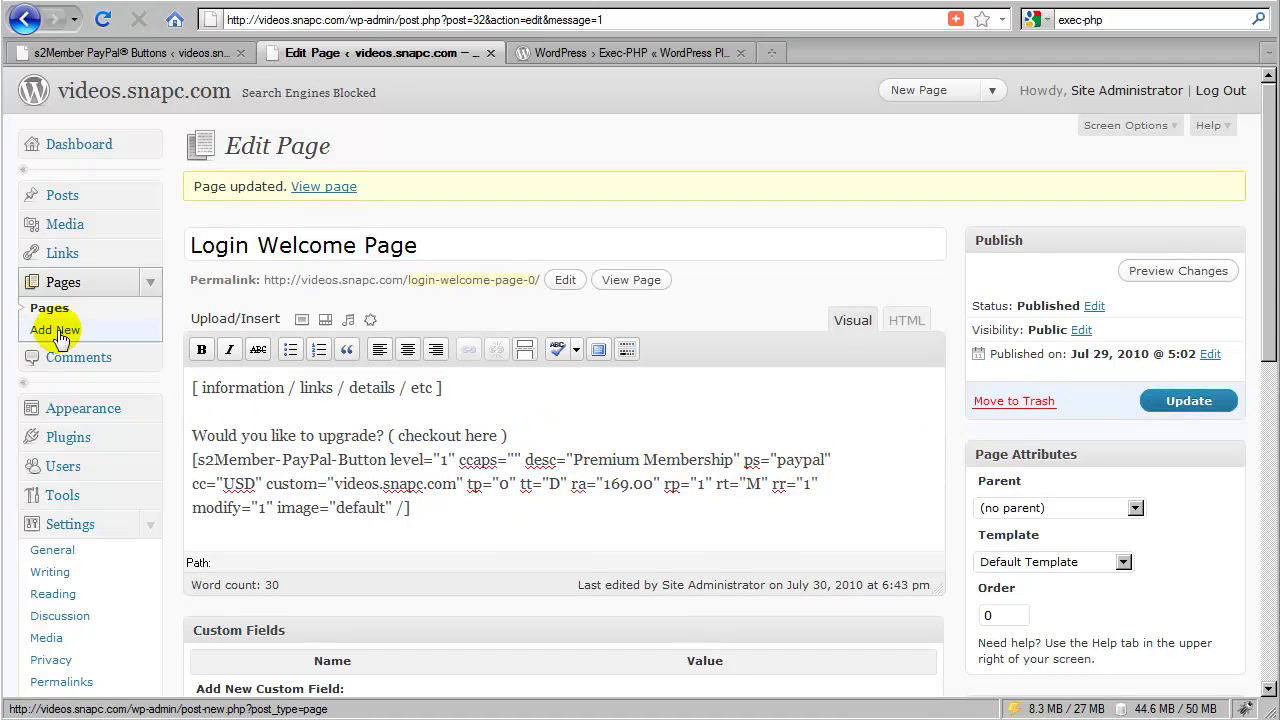
Create a new page titled 'Login Welcome Page ( level #1 )' with the pasted placeholder line.
left_click(57, 330)
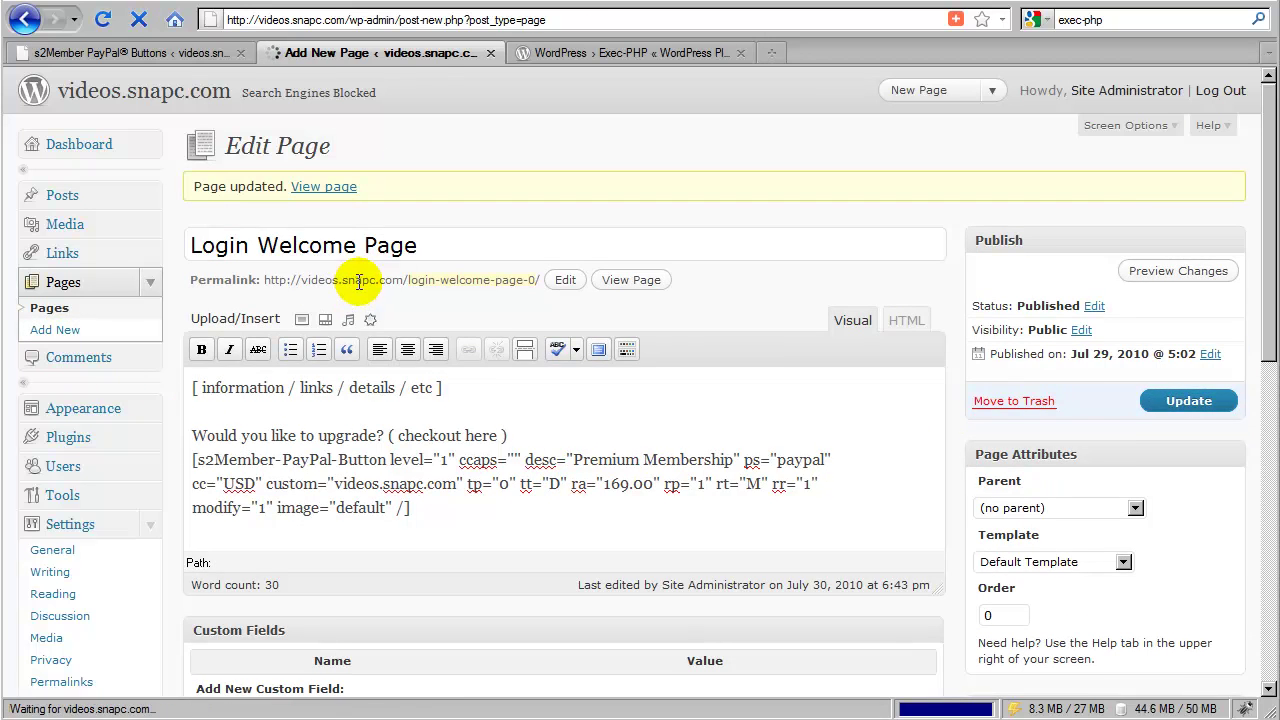
left_click(332, 196)
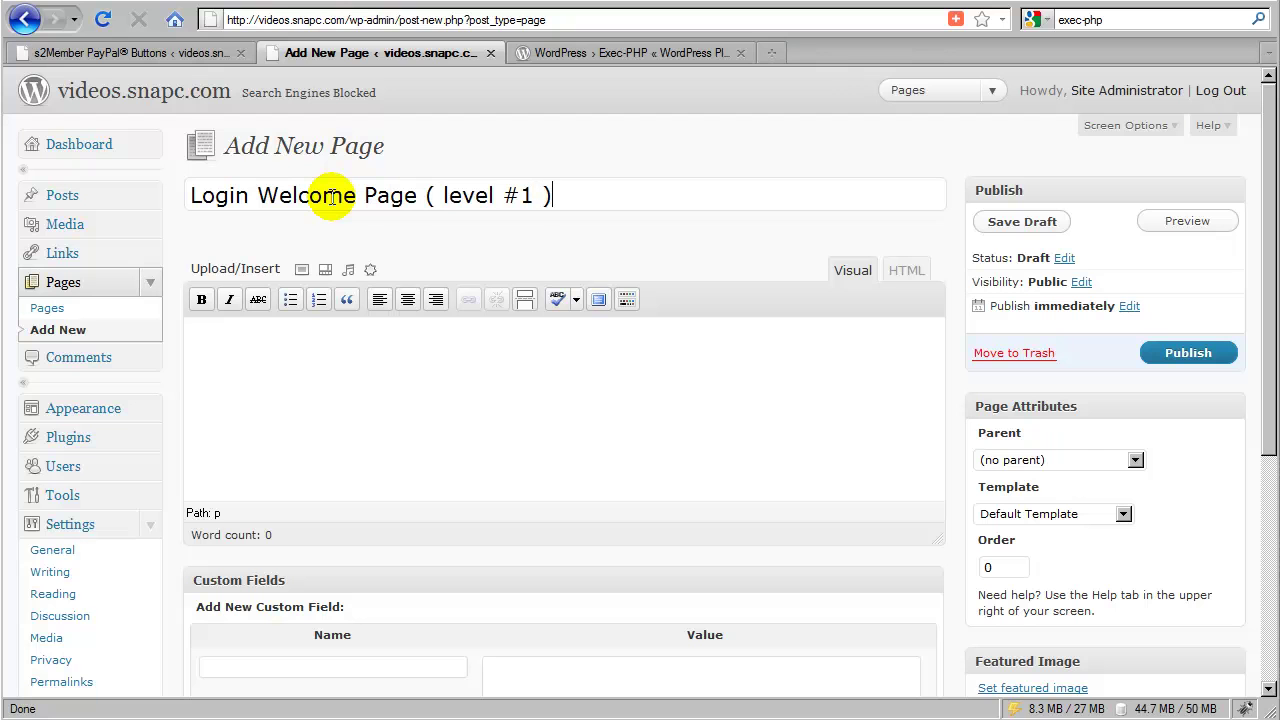
left_click(343, 371)
right_click(343, 371)
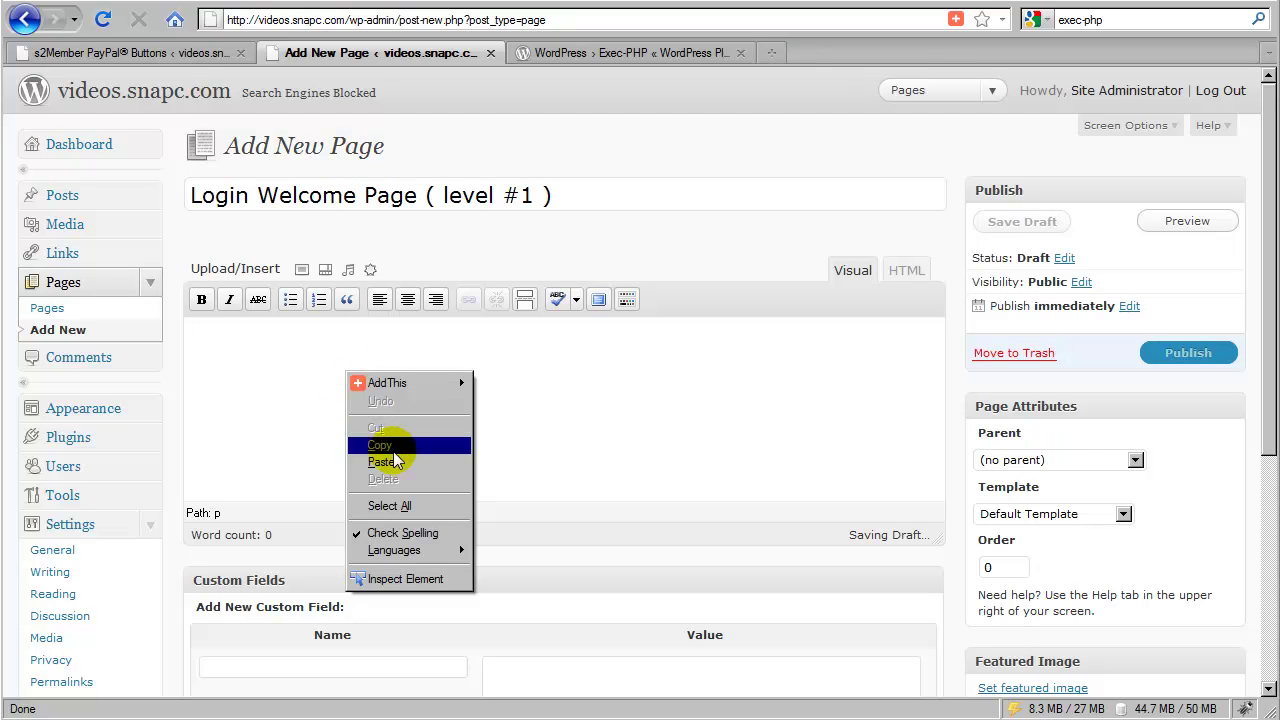
left_click(394, 466)
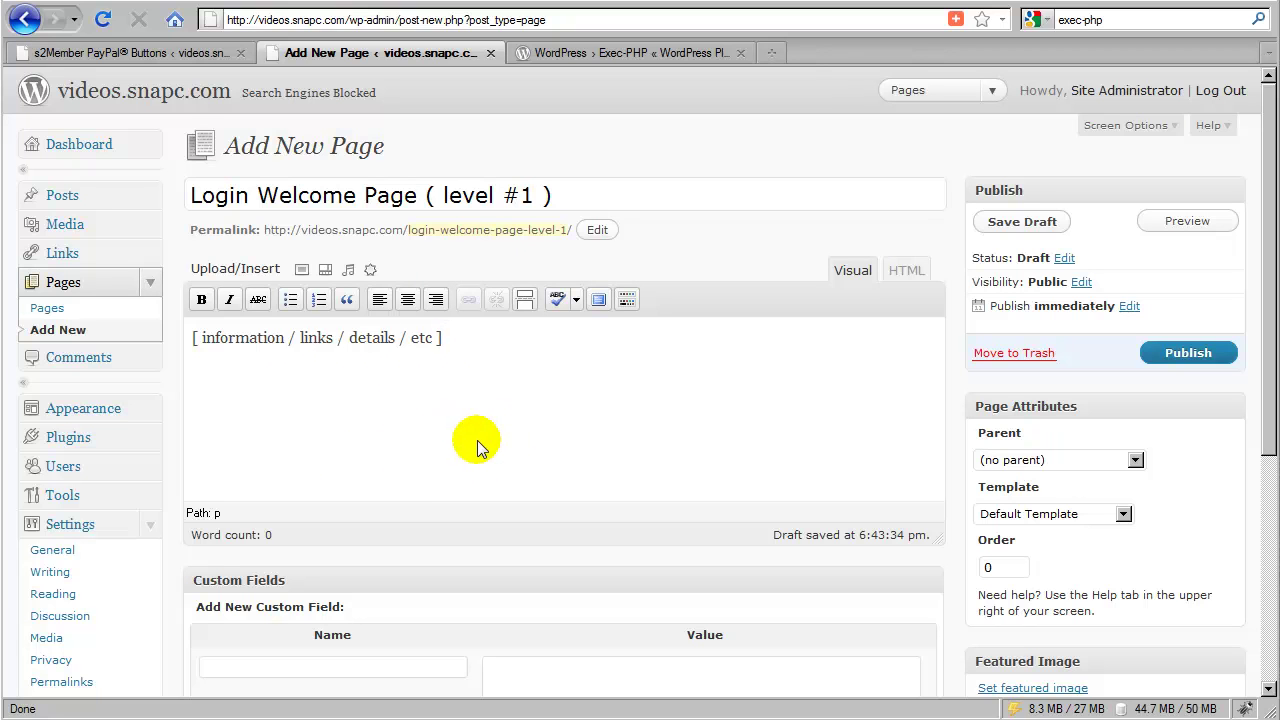
Set its slug to login-welcome-page-1, disable comments, and publish the page.
left_click(511, 230)
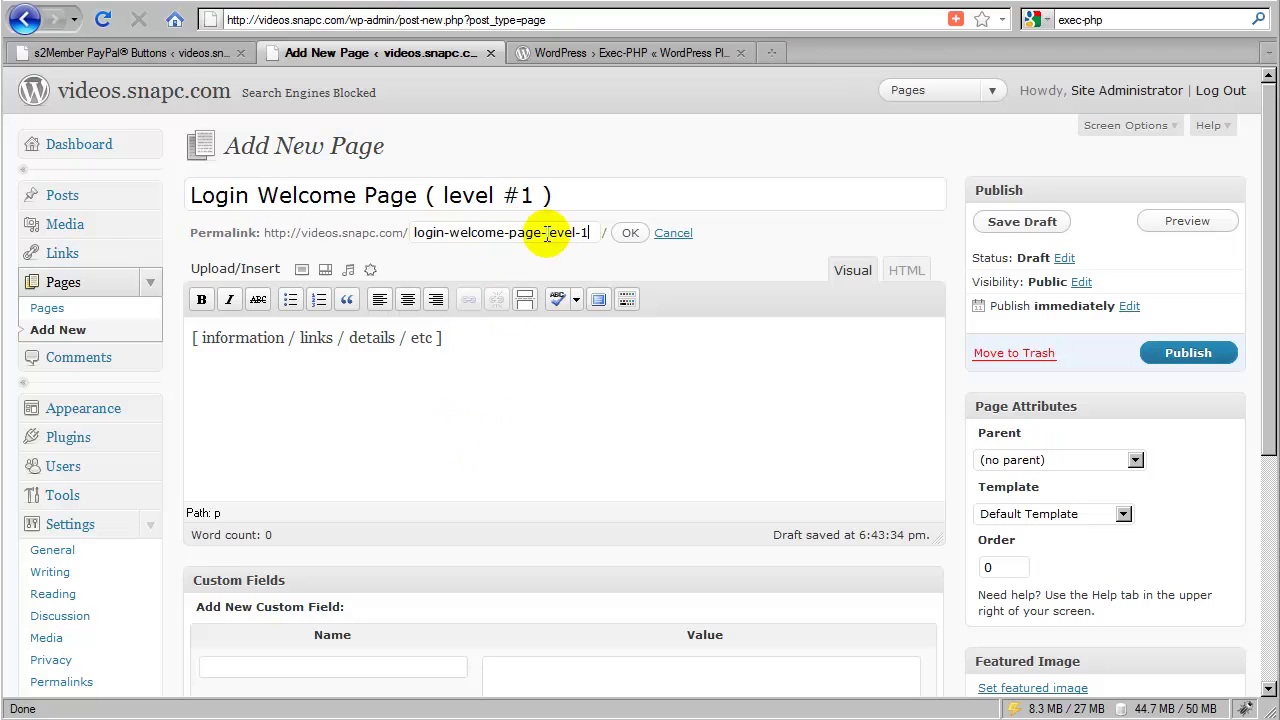
left_click_drag(545, 232, 582, 231)
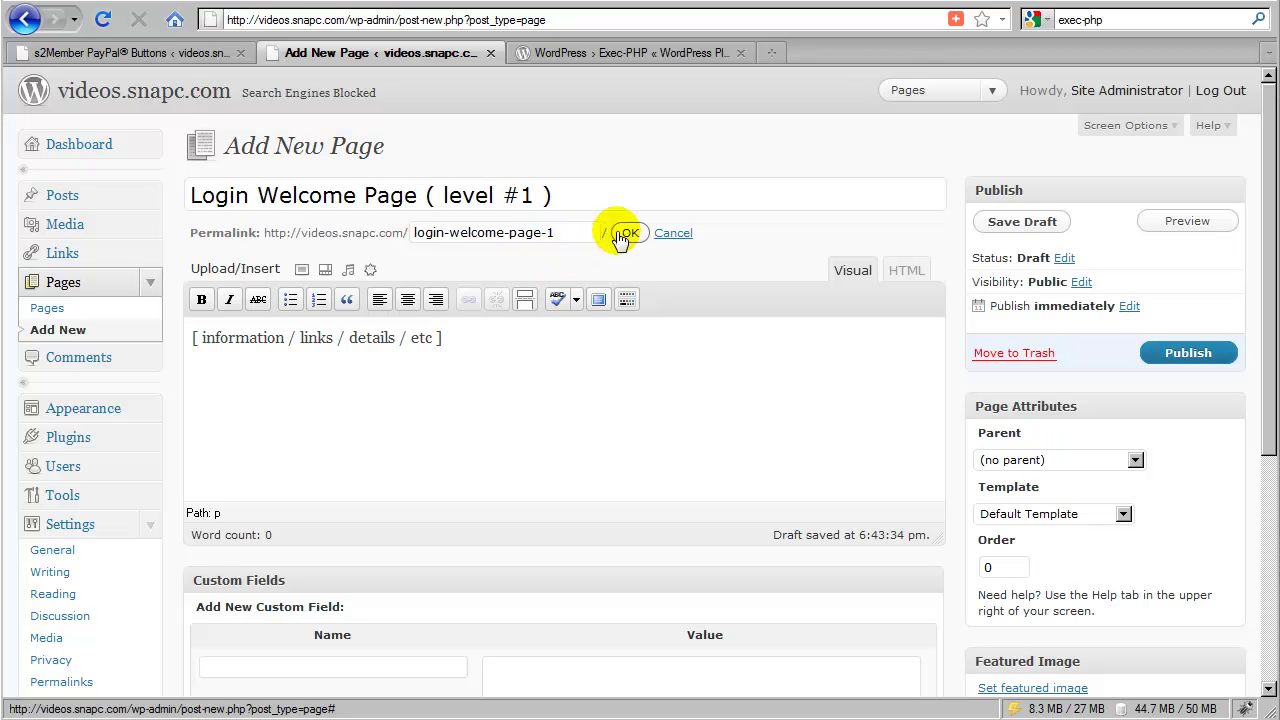
left_click(626, 232)
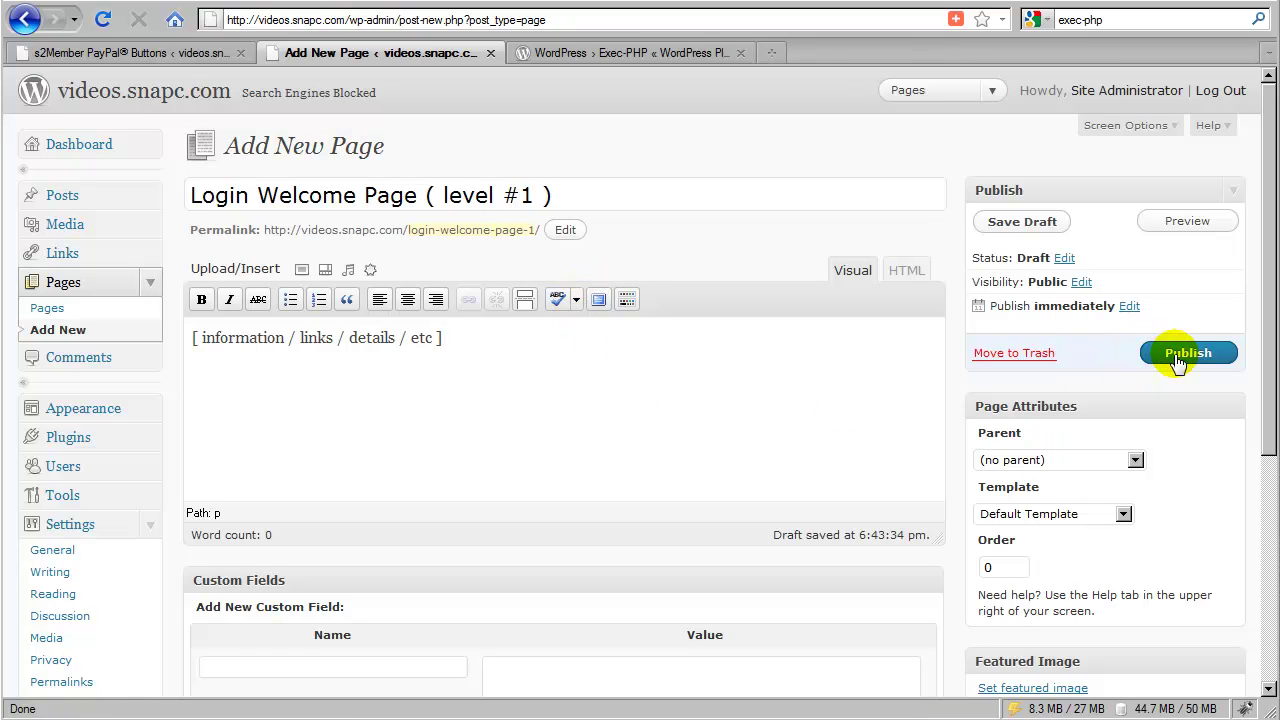
scroll(580, 417, "down", 6)
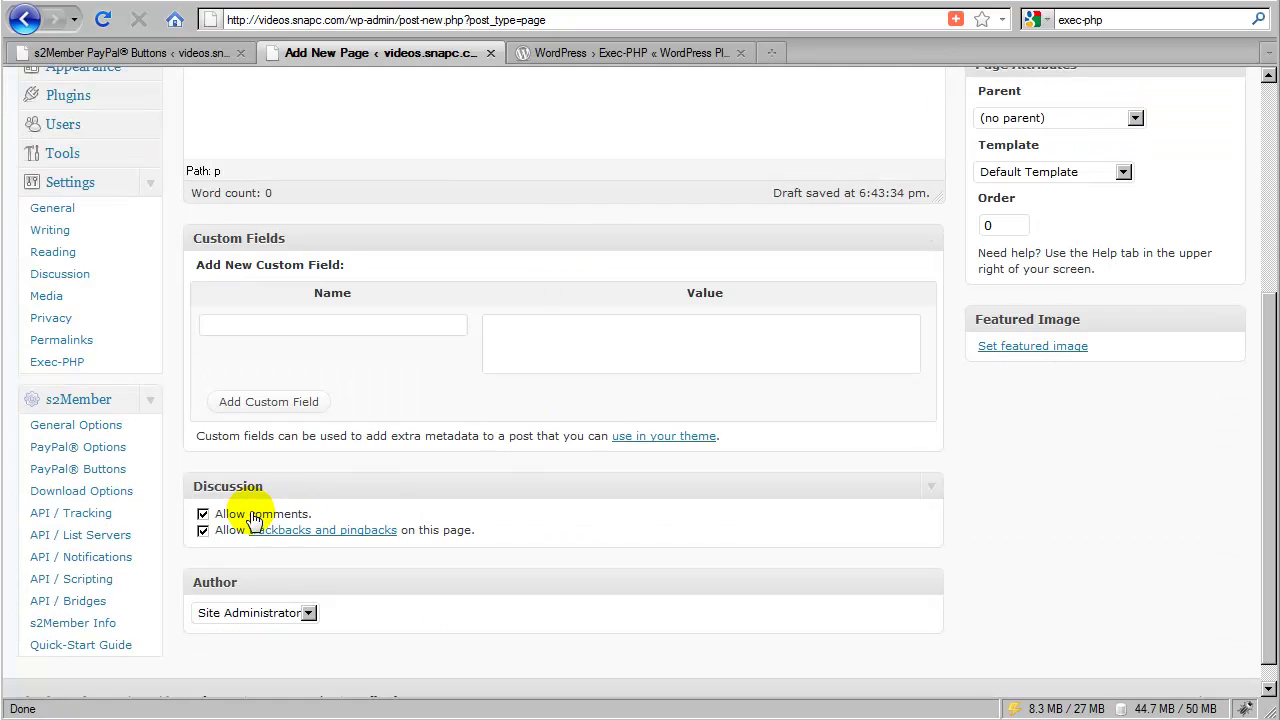
left_click(251, 513)
scroll(535, 461, "up", 6)
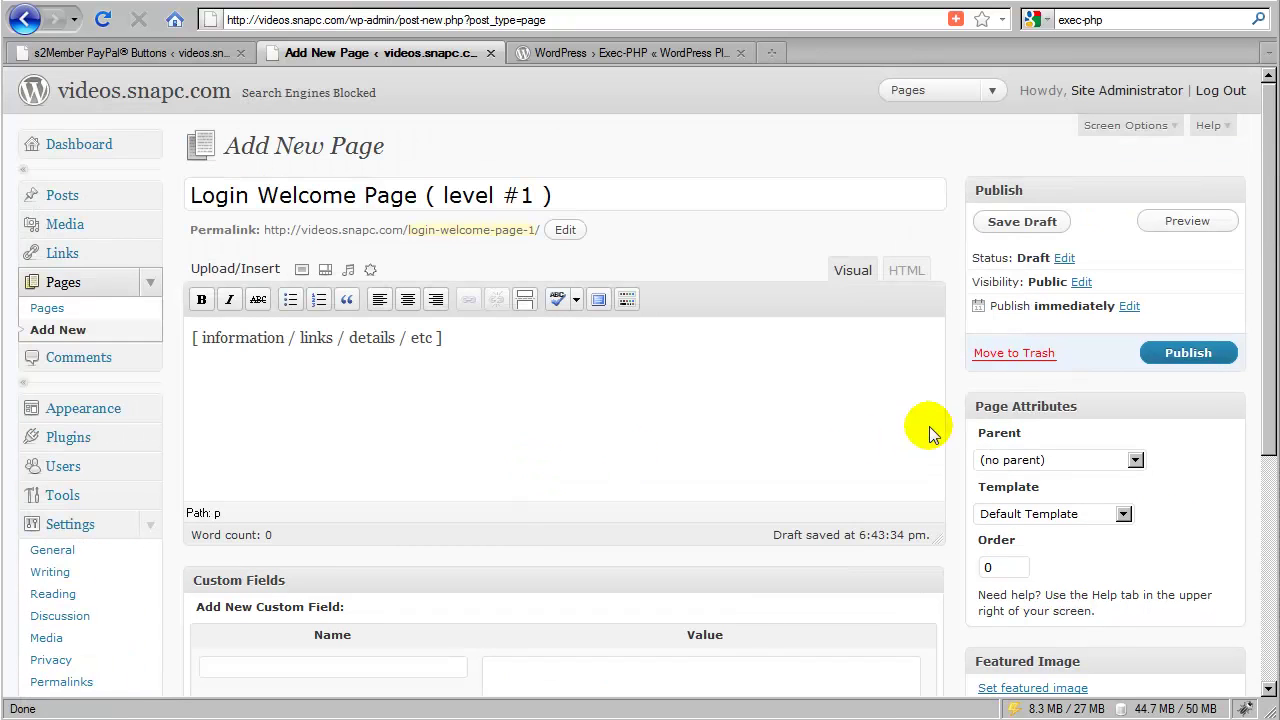
left_click(1178, 355)
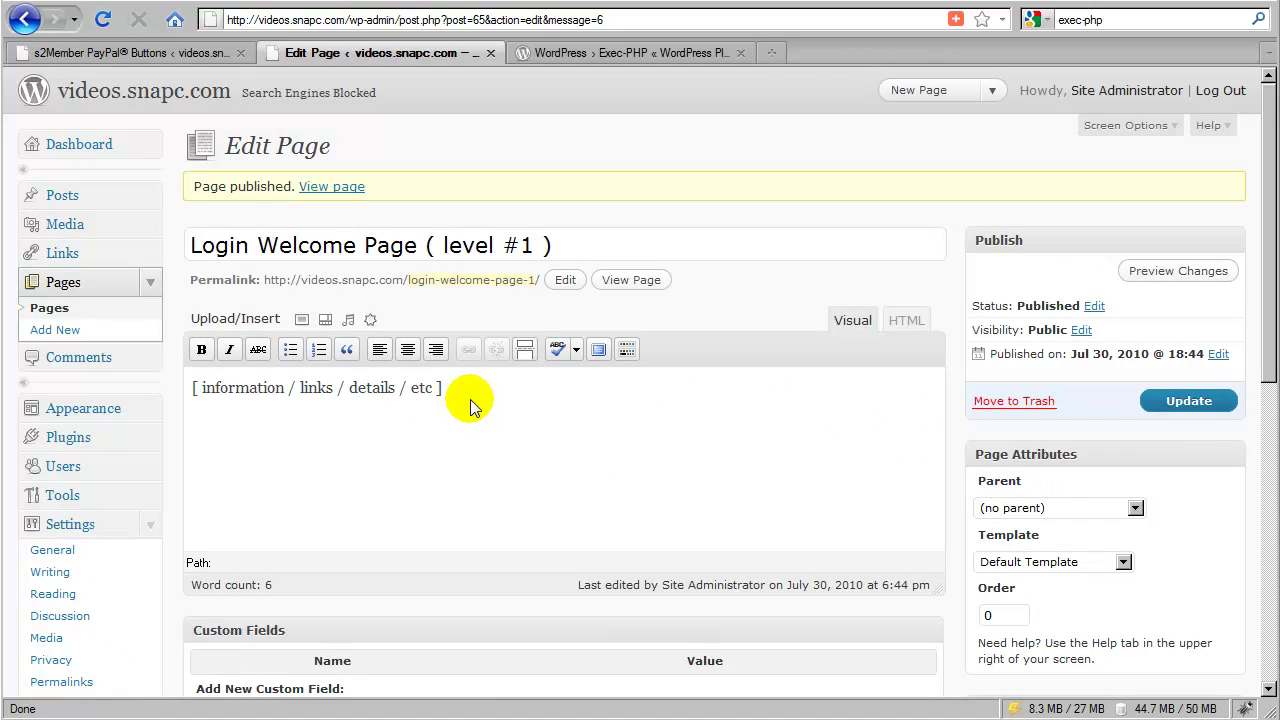
left_click(85, 305)
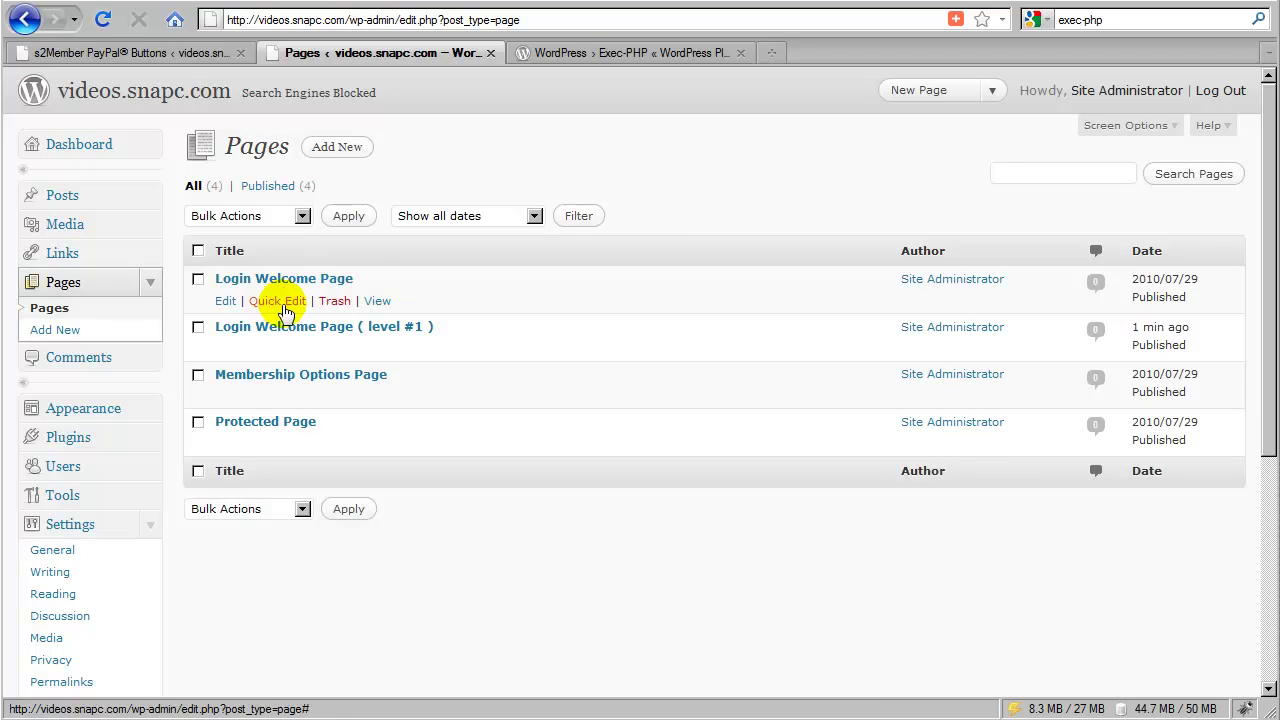
Retitle the original page 'Login Welcome Page ( level 0 )' using Quick Edit.
left_click(285, 305)
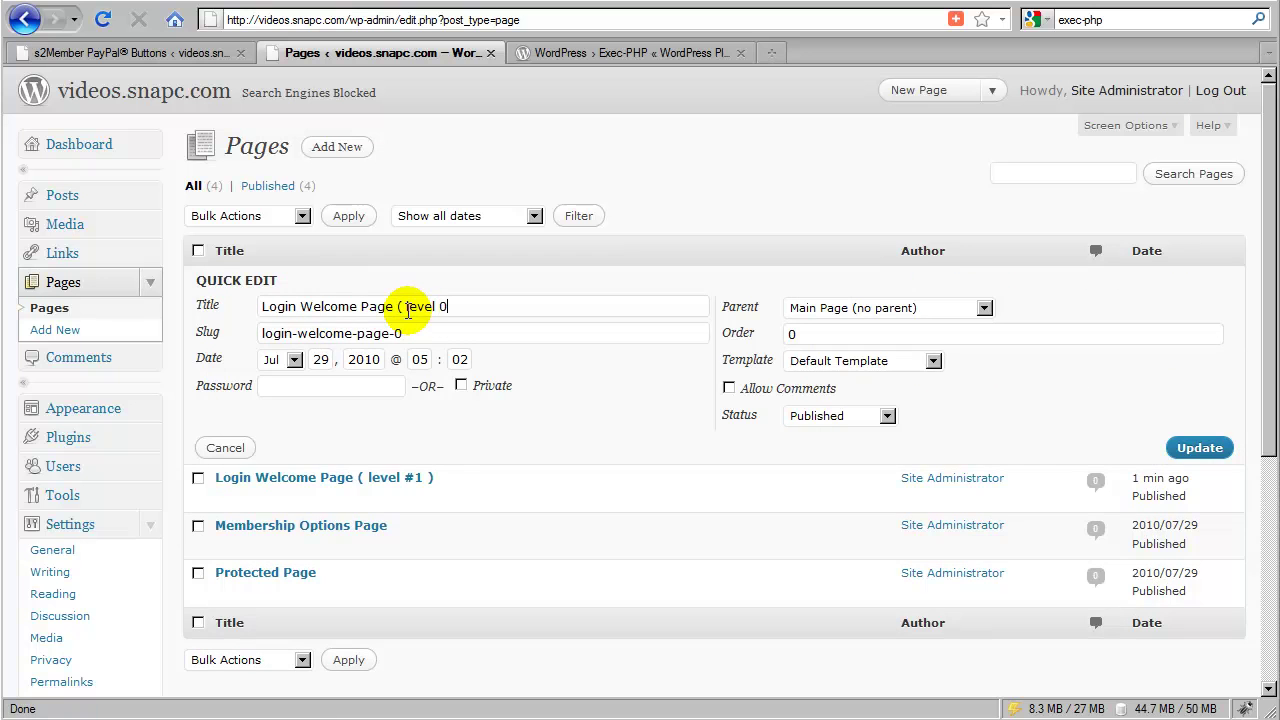
left_click(1195, 449)
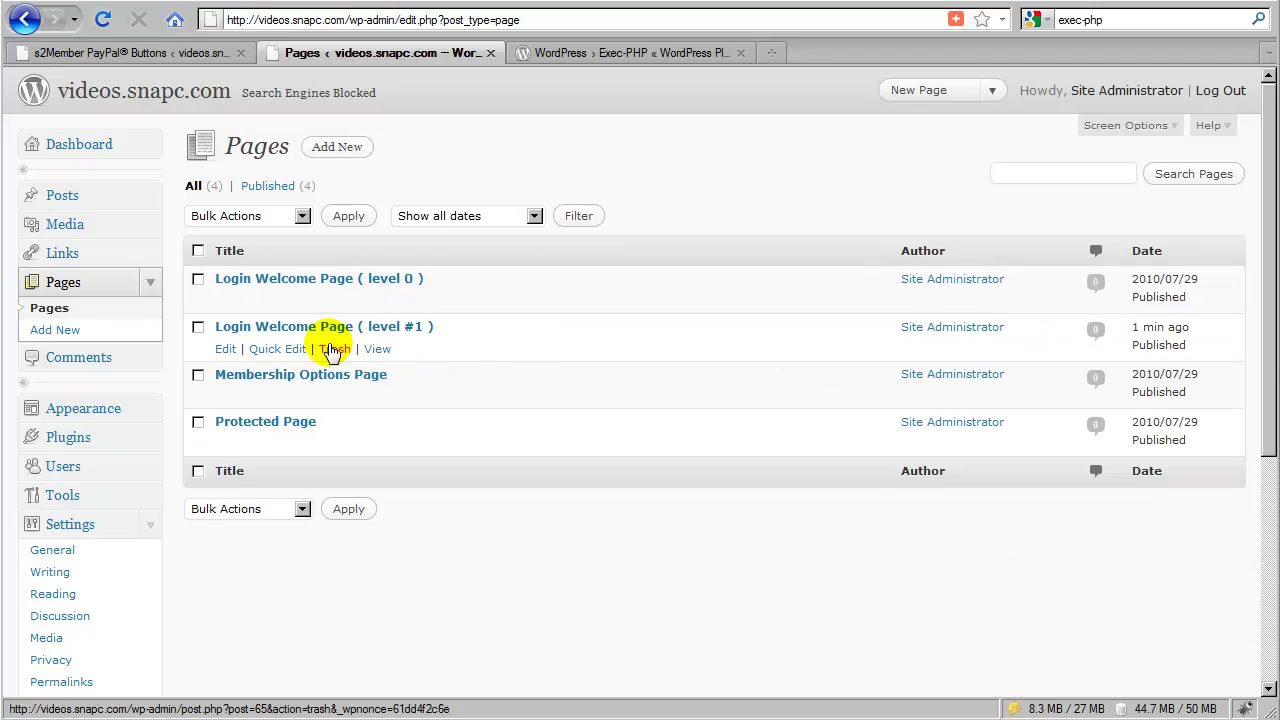
left_click(278, 349)
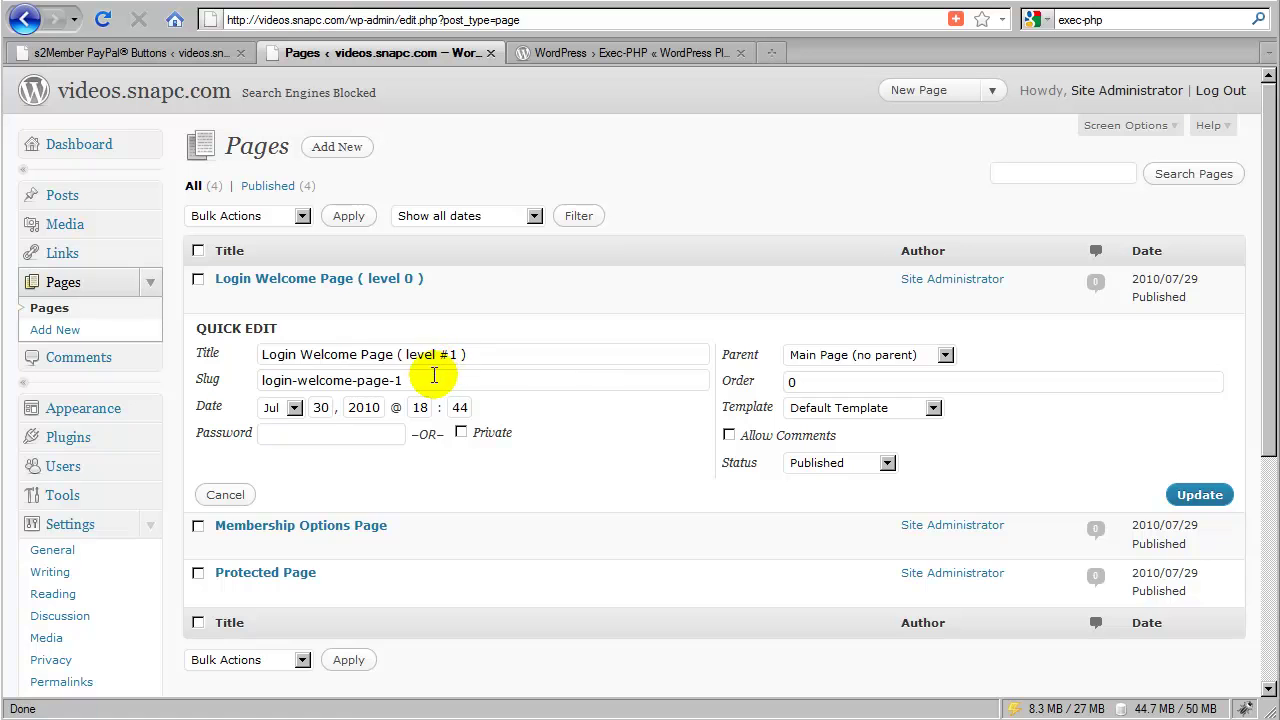
left_click(225, 494)
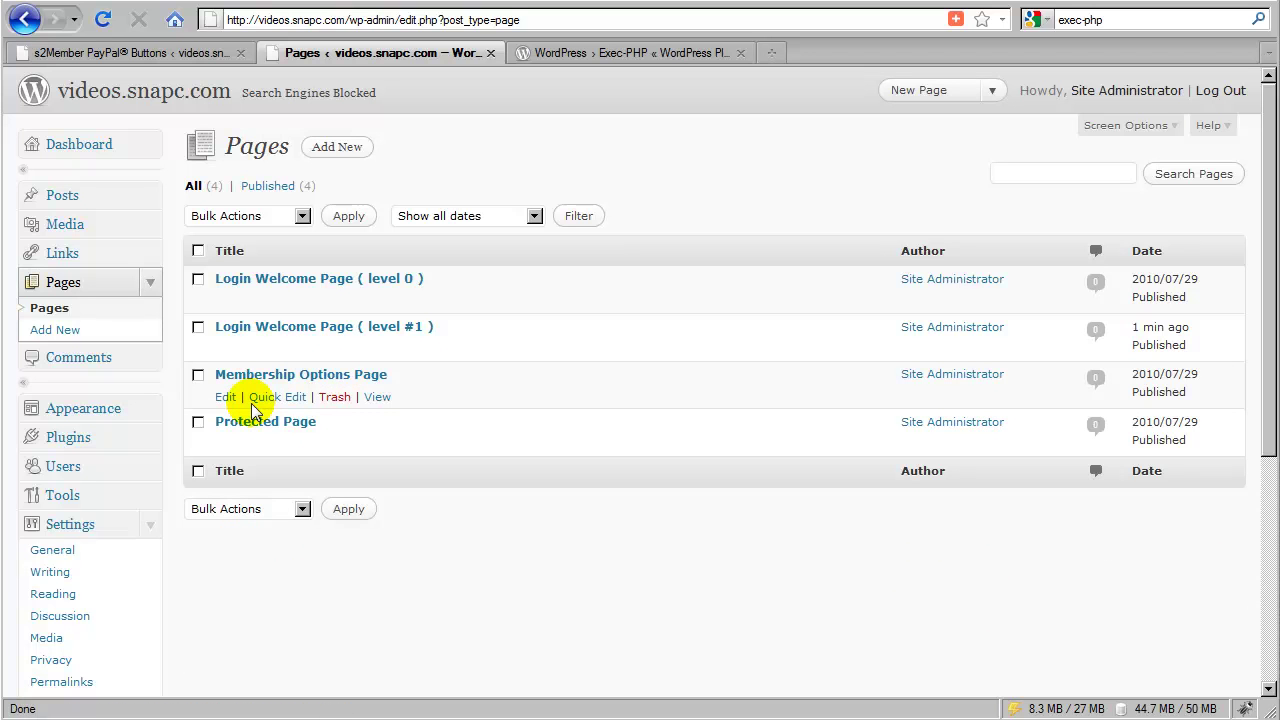
View the Login Welcome Page ( level #1 ) on the live site.
scroll(251, 409, "down", 2)
scroll(251, 409, "up", 2)
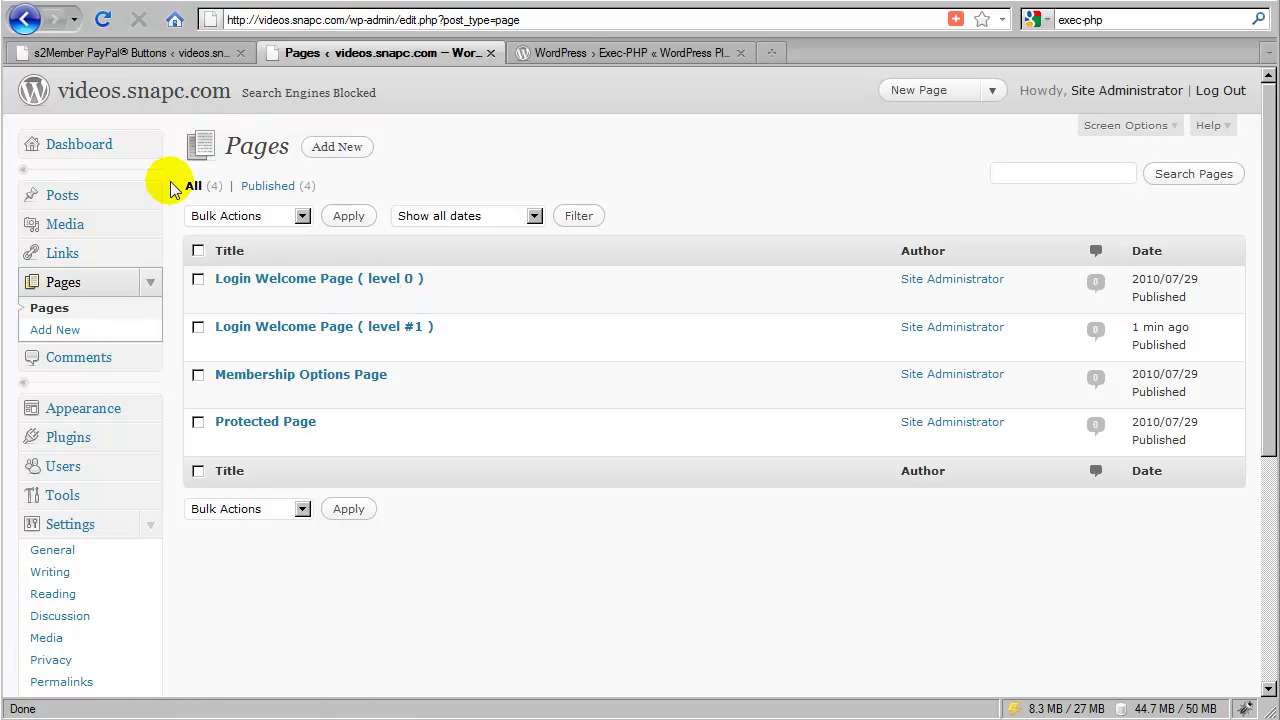
left_click(377, 349)
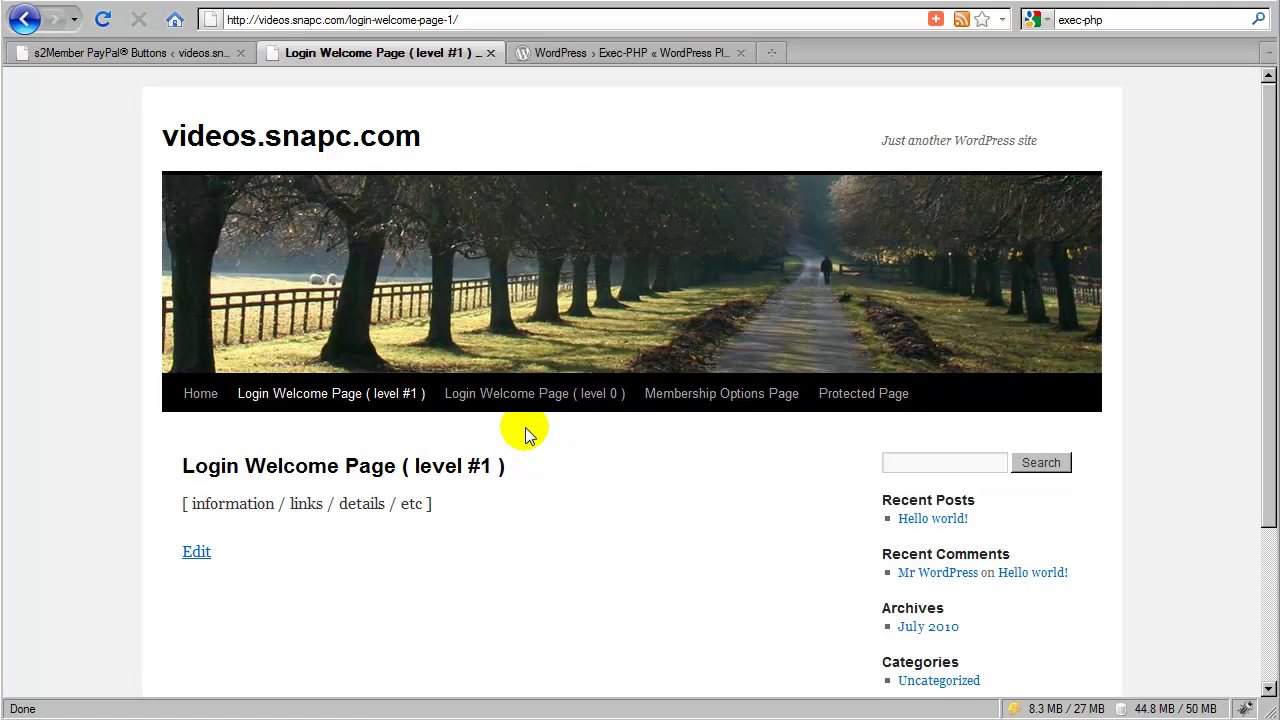
Scroll down the live Login Welcome Page ( level #1 ) to review its content.
scroll(523, 462, "down", 2)
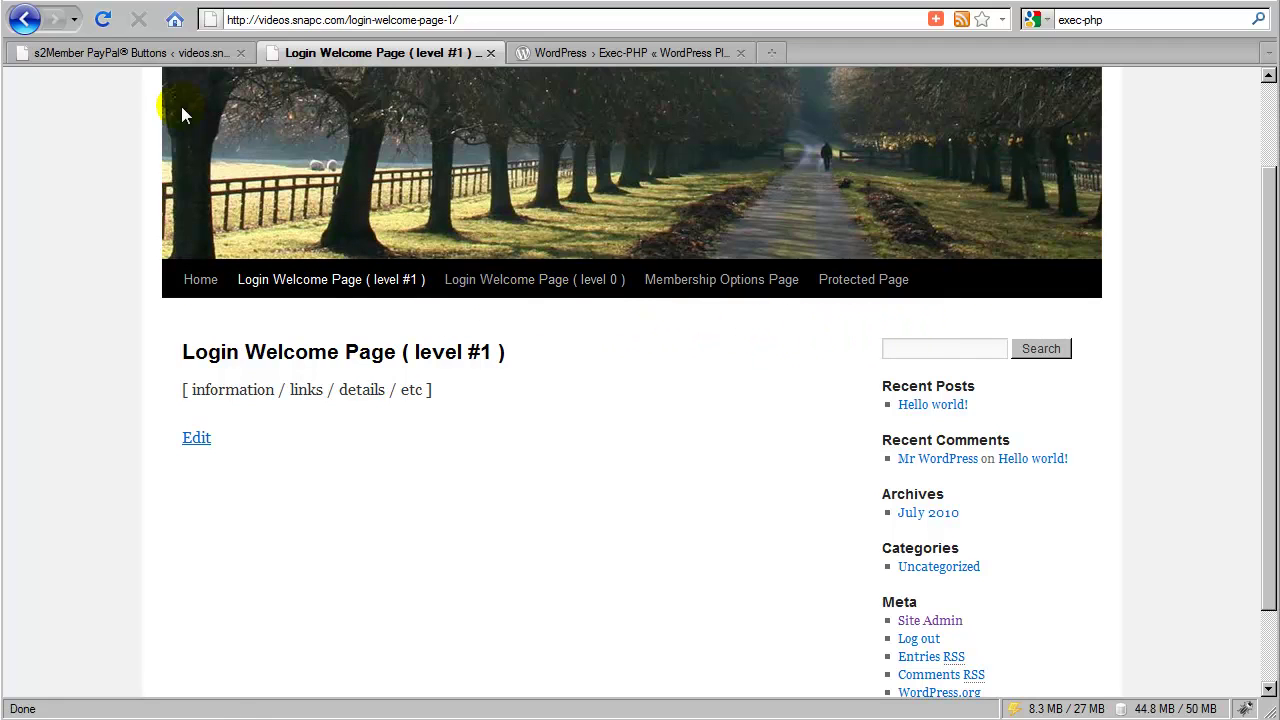
In the s2Member PayPal Buttons generator, choose Downgrade To Level #1 as the modification.
left_click(136, 53)
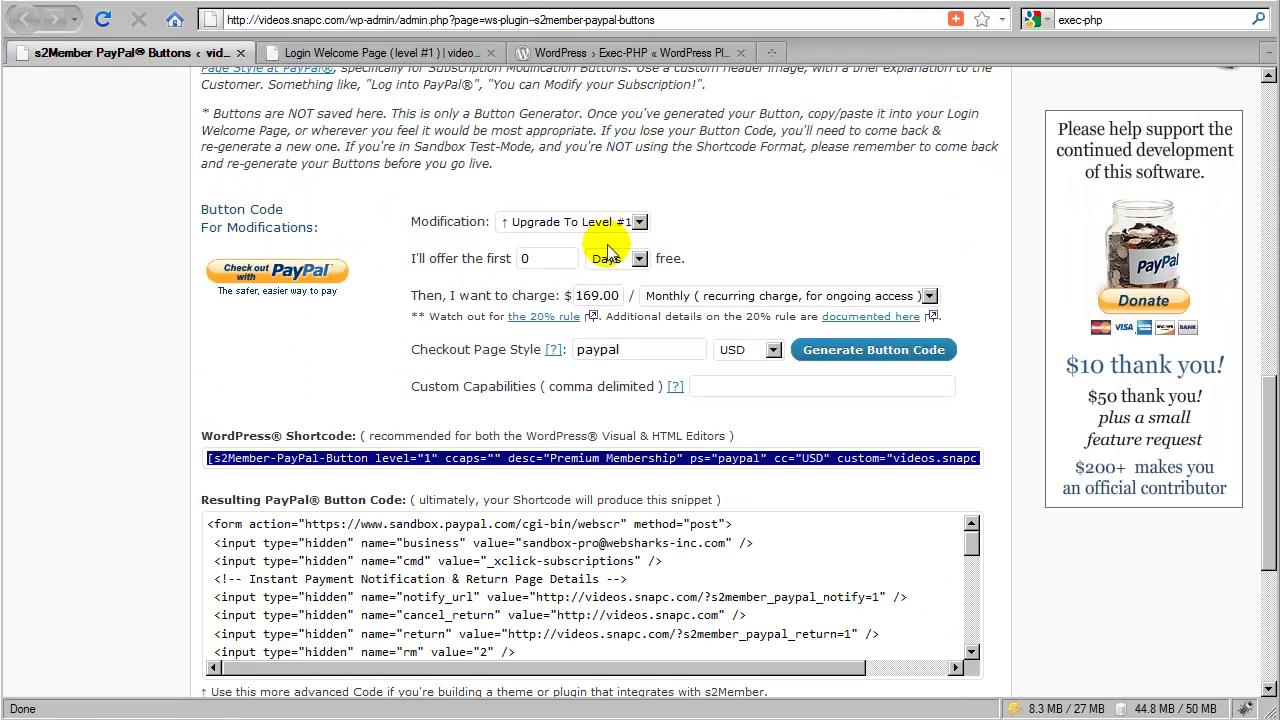
left_click(666, 232)
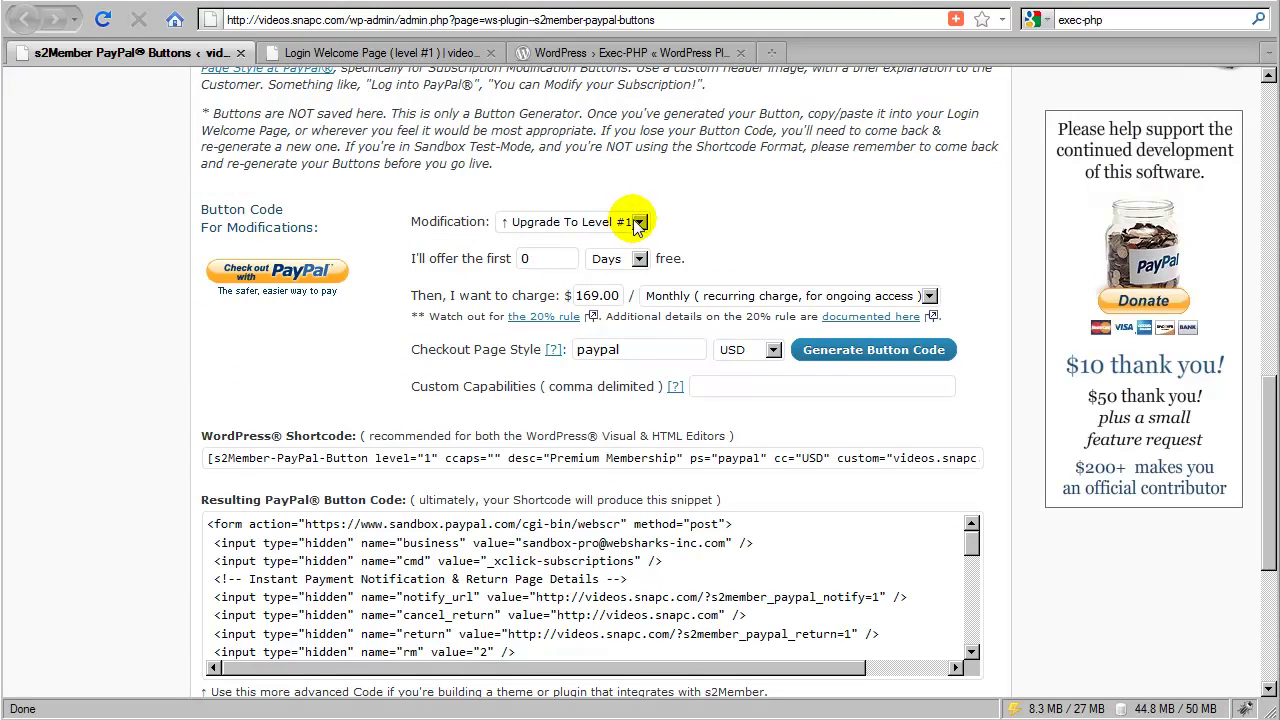
left_click(638, 222)
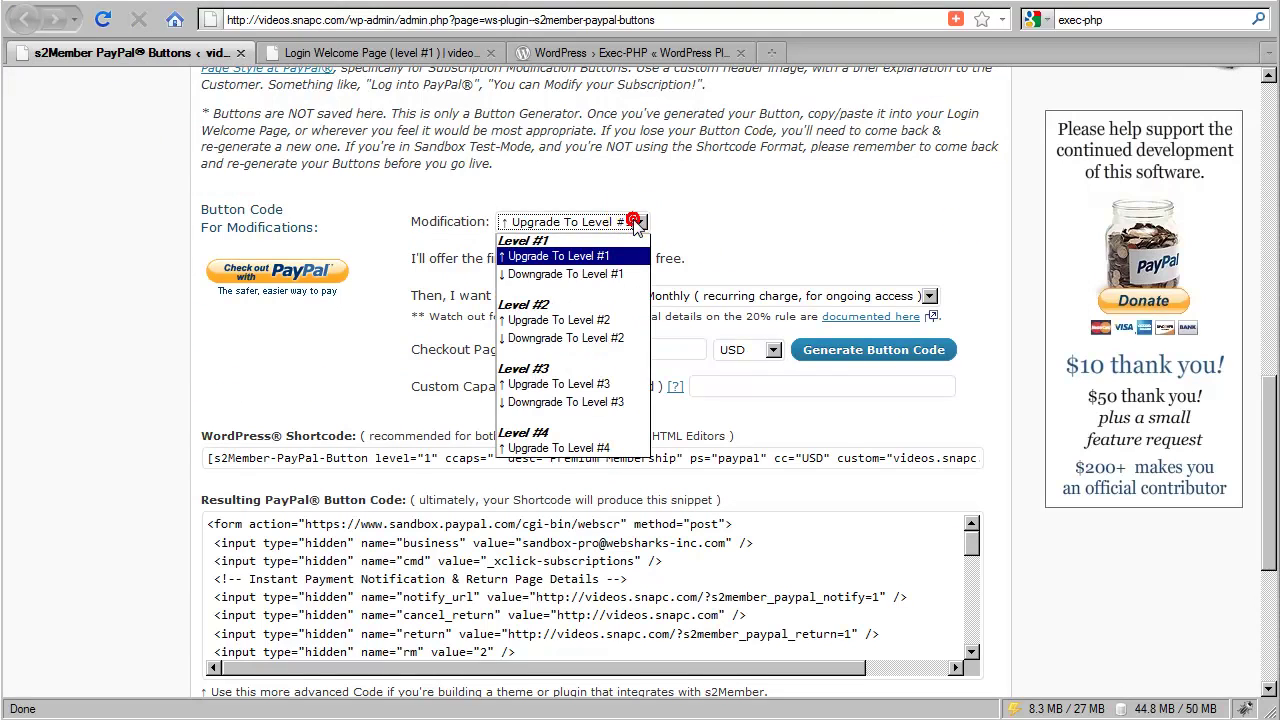
left_click(587, 274)
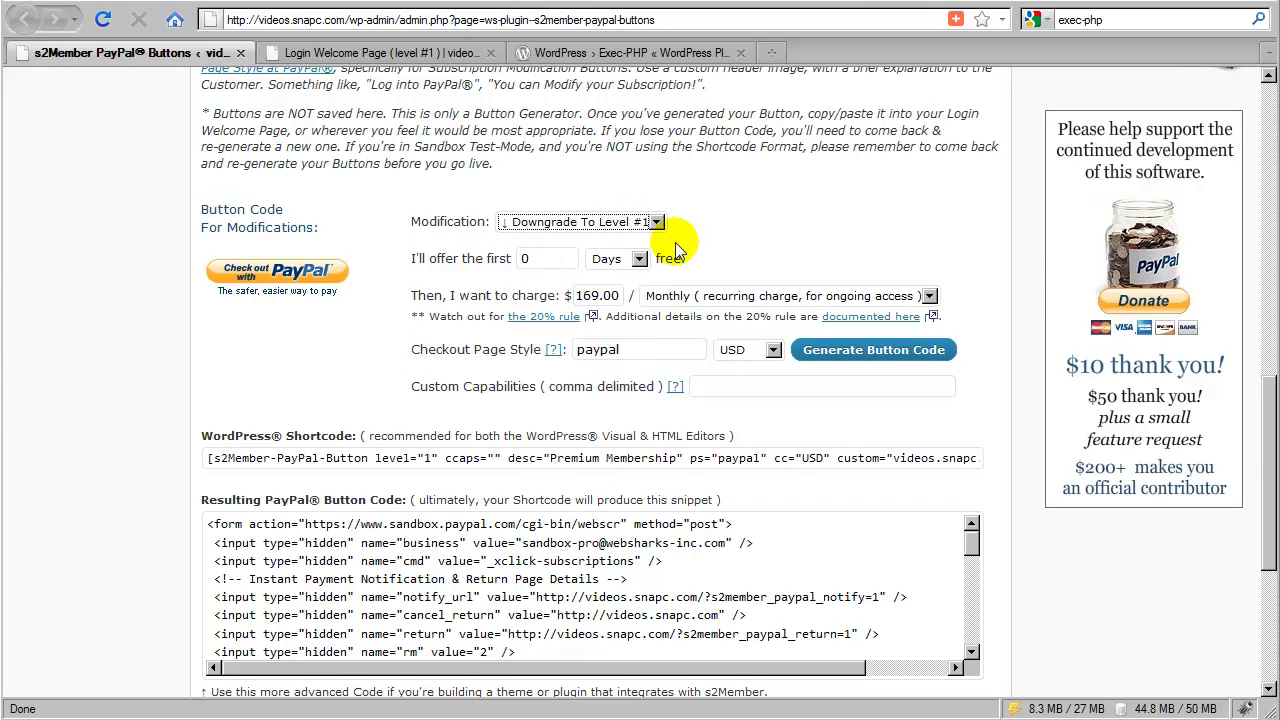